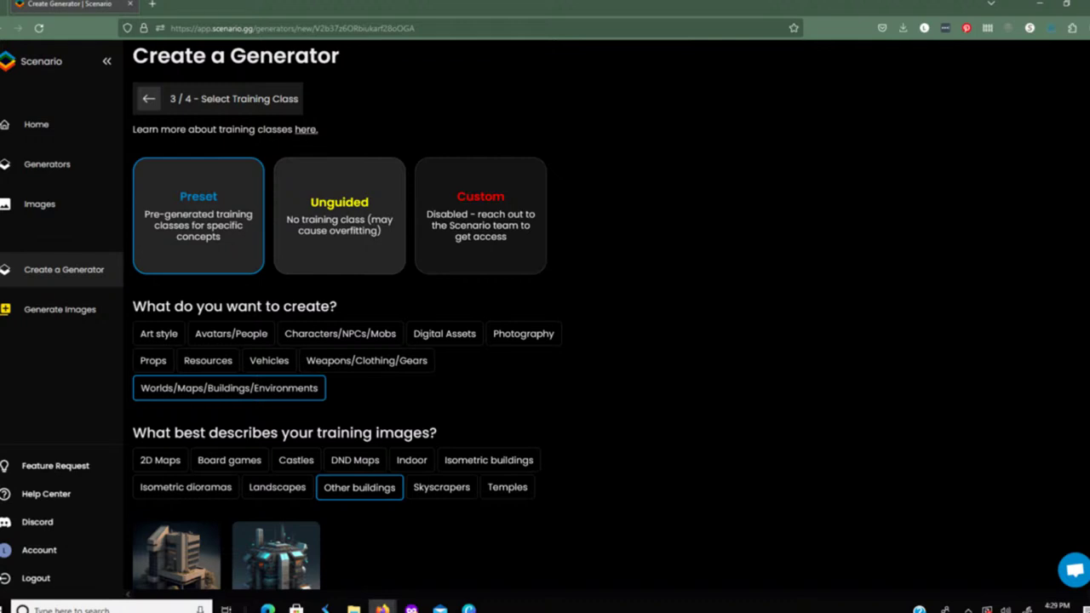
# - Enlarge the page view to 120% and review the Crystalline Home generator's training images and training parameters
pyautogui.hotkey('ctrl', '+')
pyautogui.hotkey('ctrl', '+')
pyautogui.scroll(-3, 545, 341)
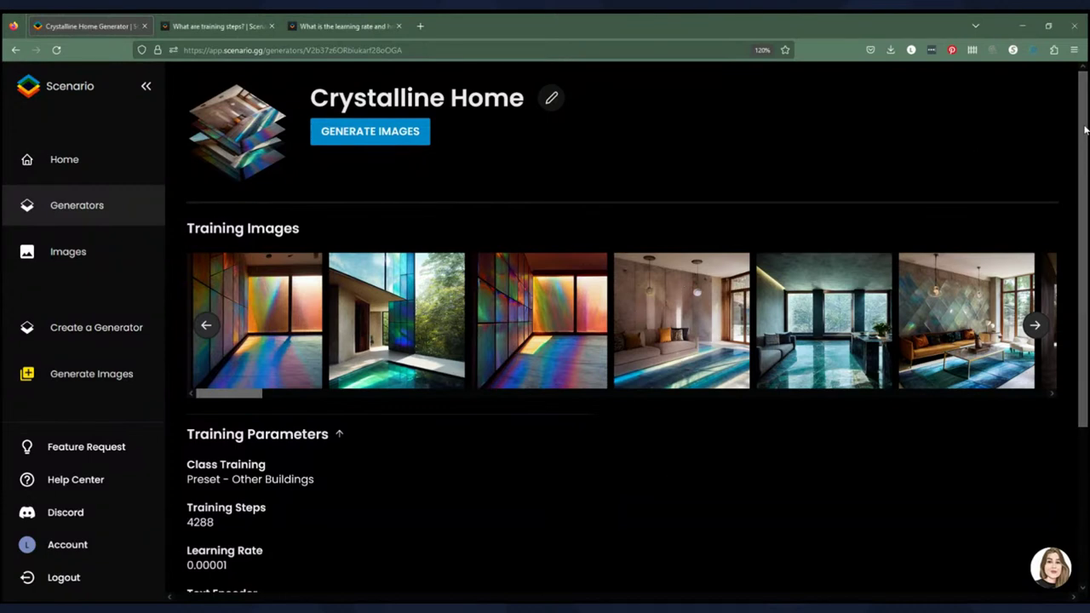
pyautogui.scroll(-1, 1086, 142)
pyautogui.moveTo(1086, 143); pyautogui.dragTo(1087, 244)
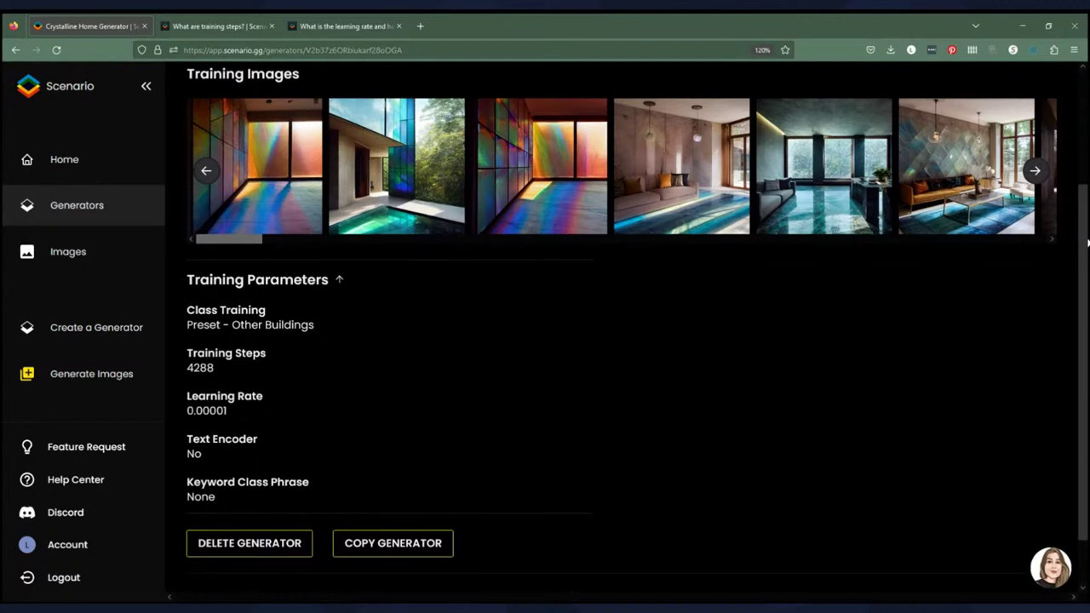
pyautogui.scroll(3, 1087, 244)
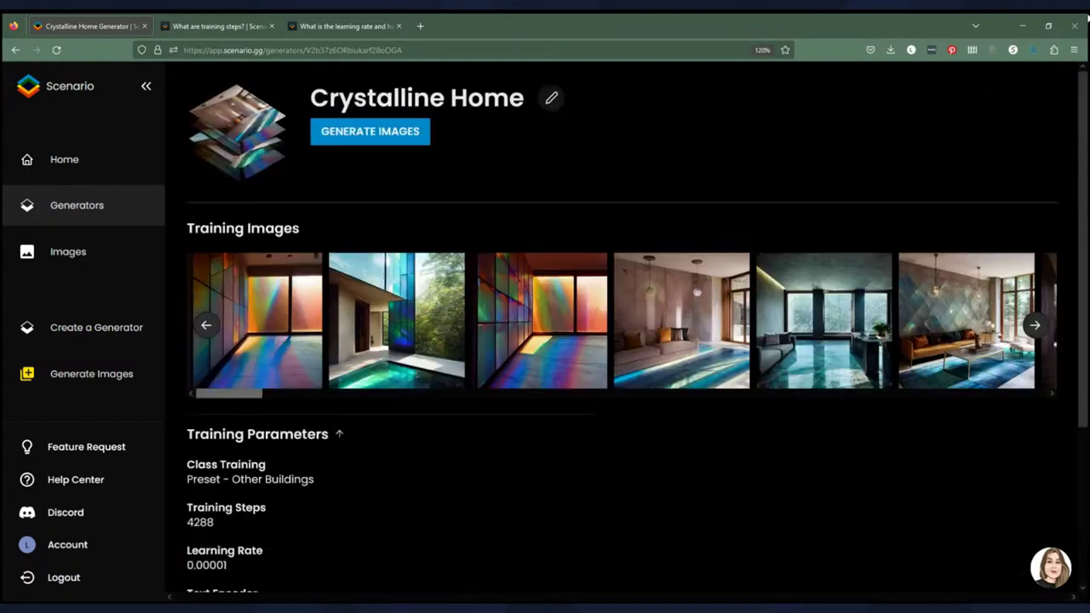
# - Start image generation with the Crystalline Home generator and enter the prompt "Modern crystalline home living room, maximalist cobalt blues, foreground table, background art"
pyautogui.click(349, 143)
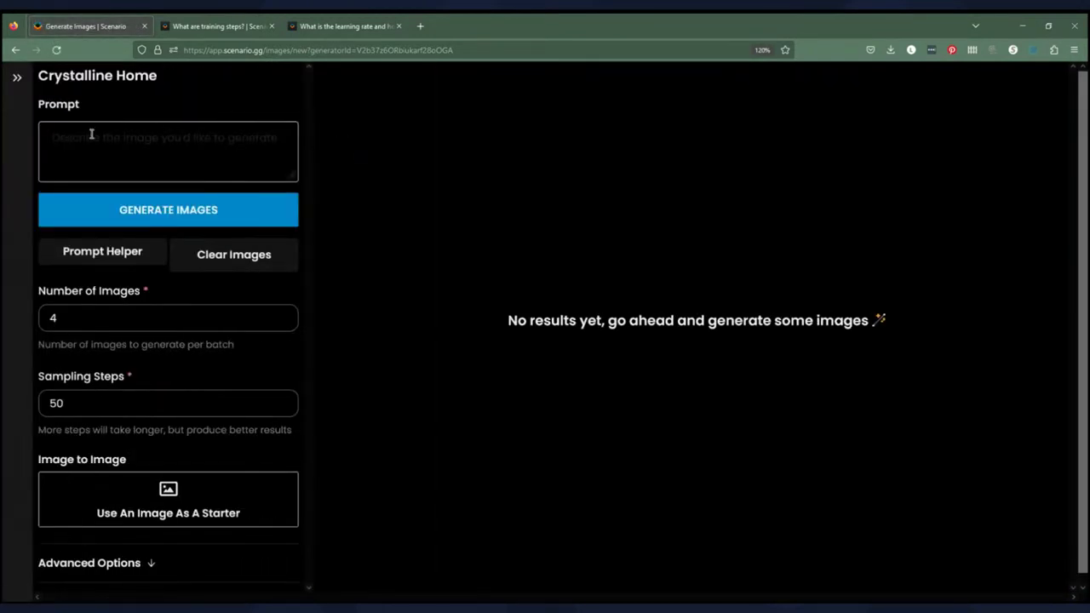
pyautogui.click(94, 136)
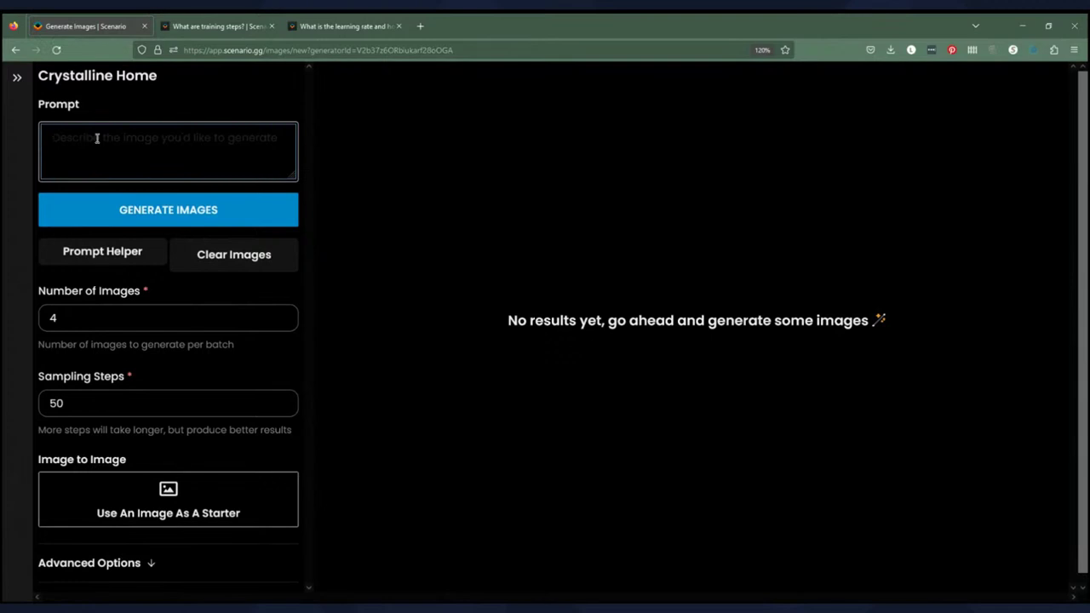
pyautogui.write('Moder')
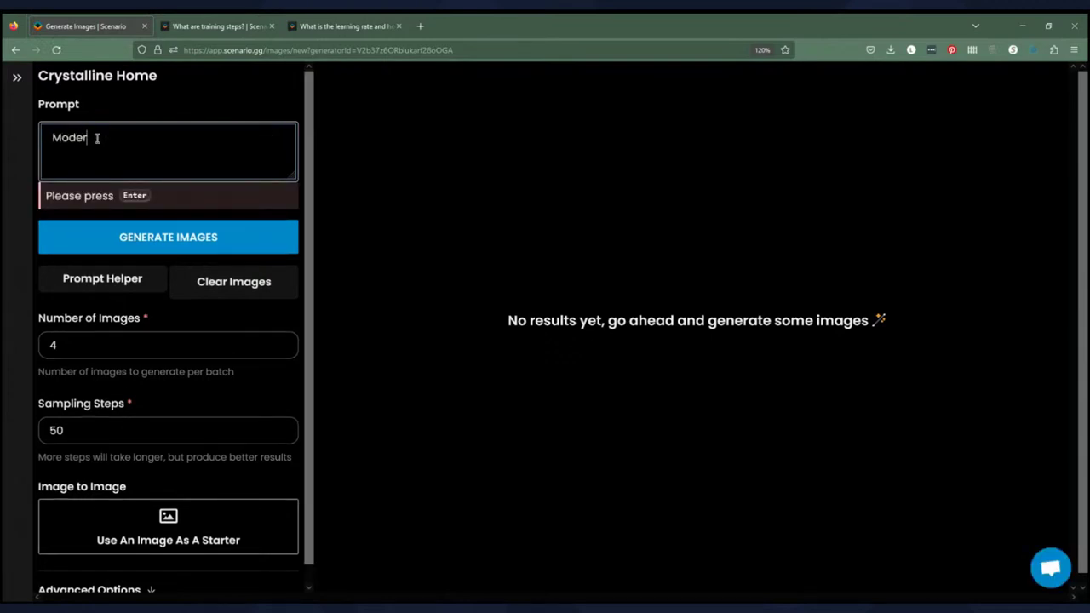
pyautogui.write('n crystalline home livin')
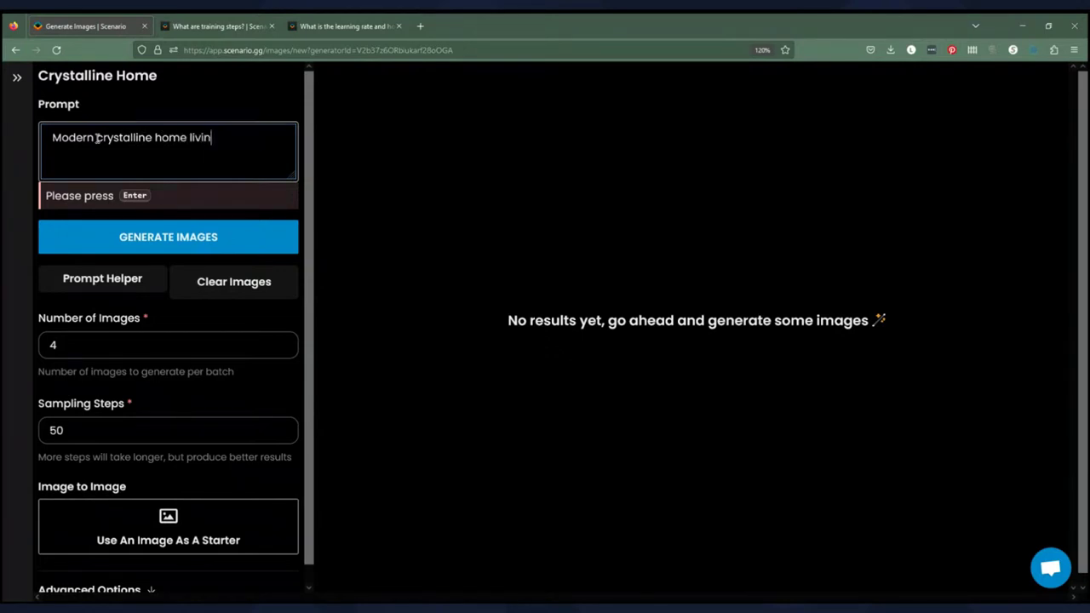
pyautogui.write('g room, maximalis')
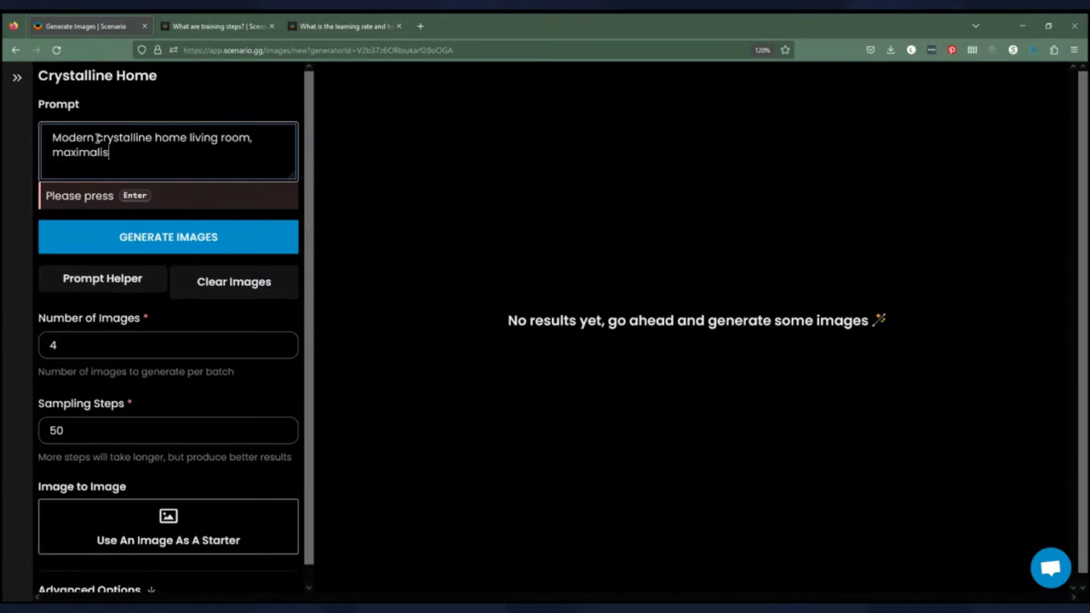
pyautogui.write('t cobalt blues')
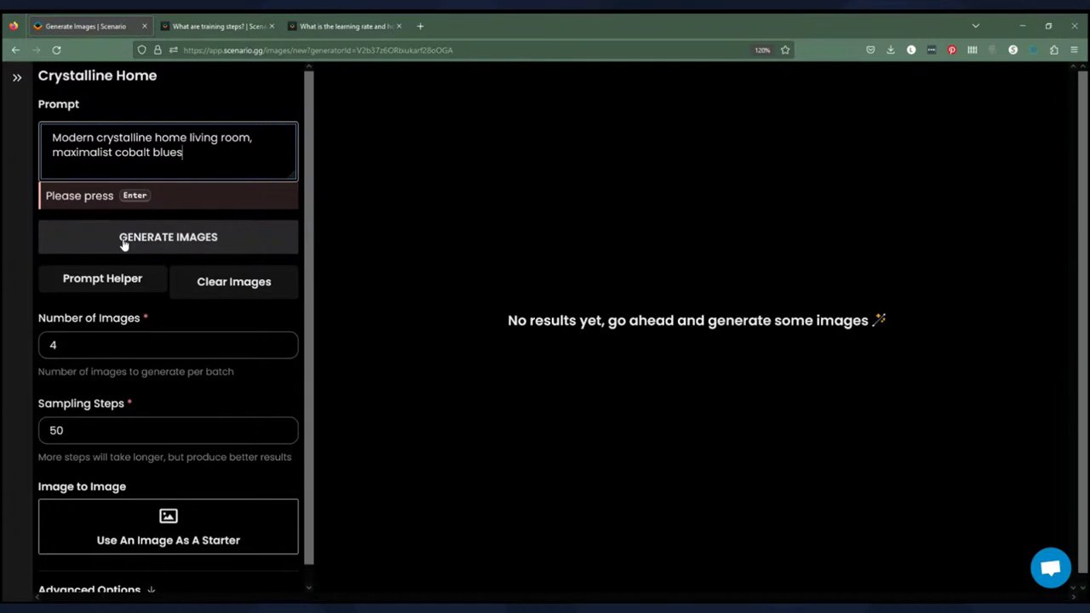
pyautogui.write(', foreground table, back')
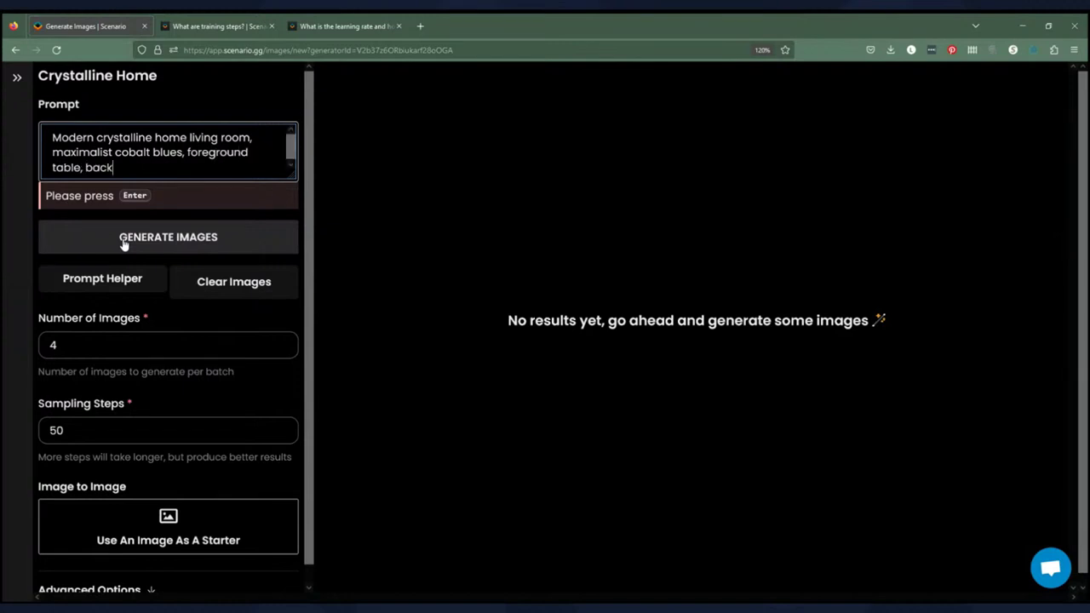
pyautogui.write('ground art')
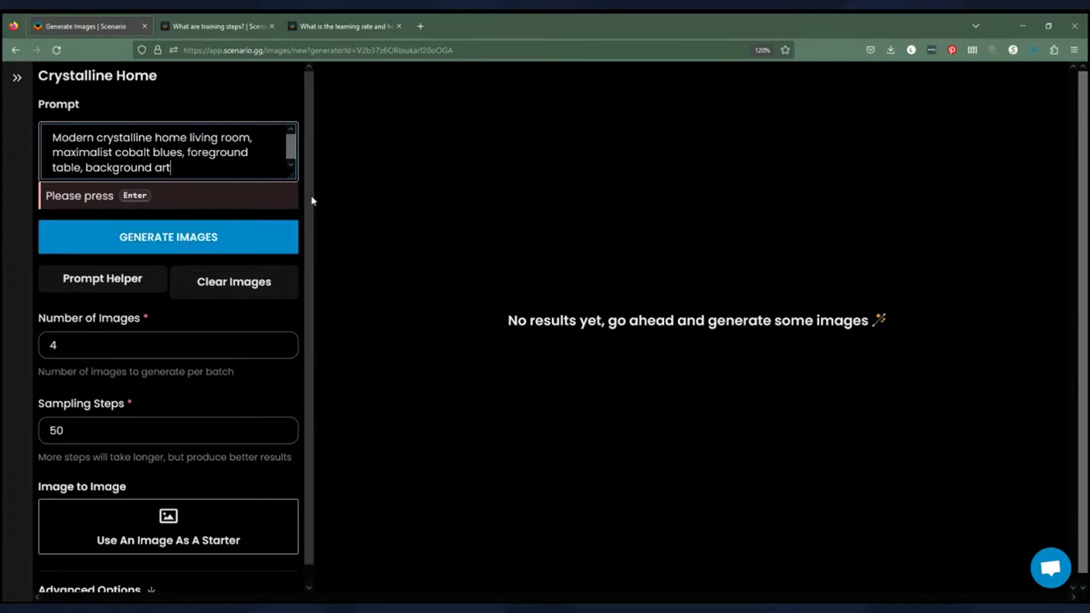
# - Try to add the lighting descriptor "crepuscular rays" to the prompt with the Prompt Helper
pyautogui.scroll(-1, 312, 211)
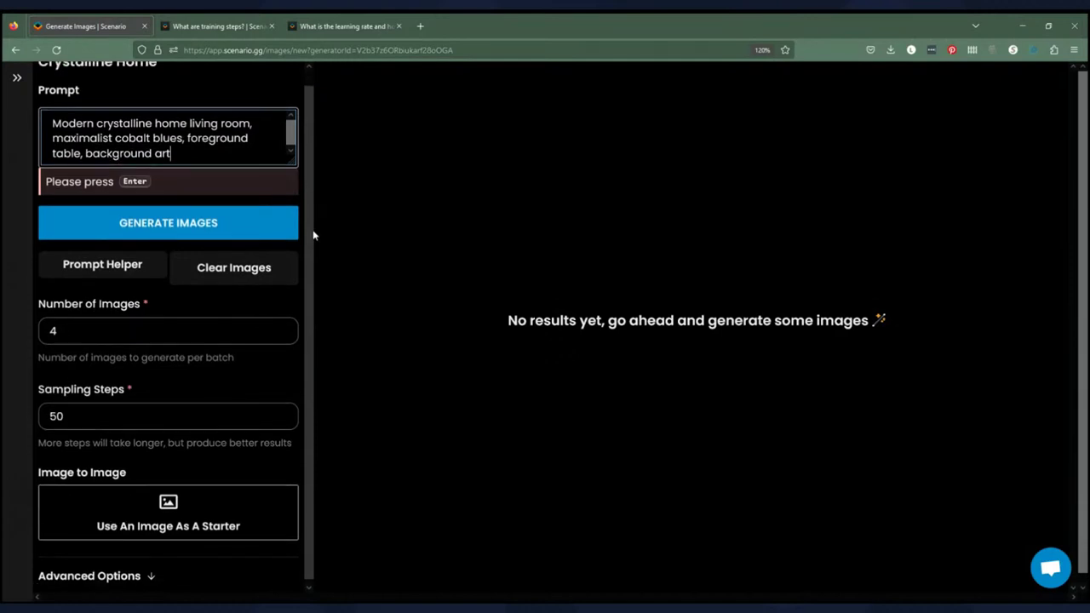
pyautogui.click(102, 266)
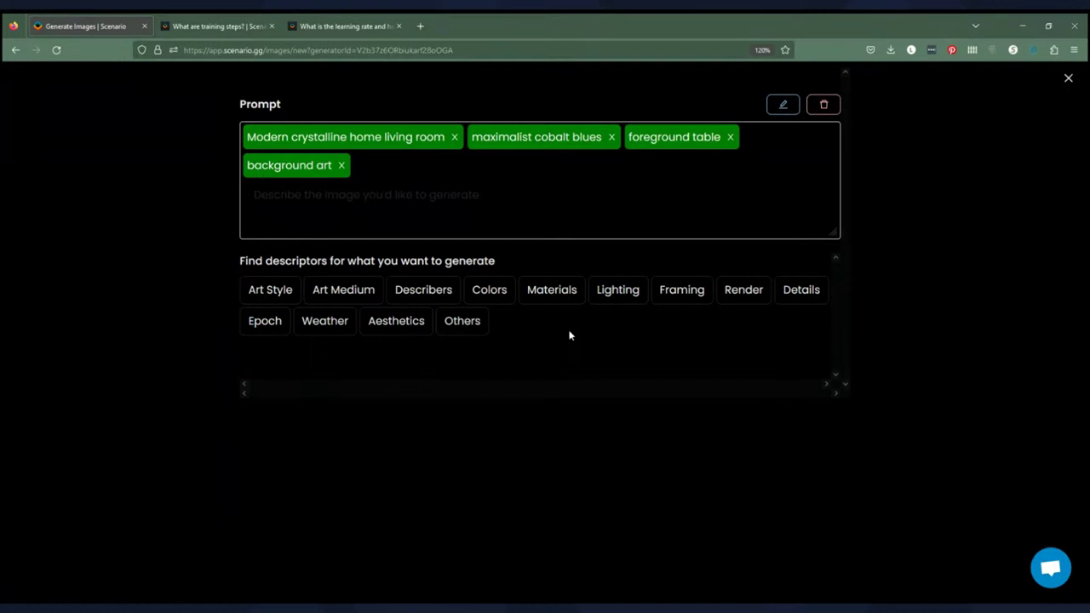
pyautogui.click(621, 298)
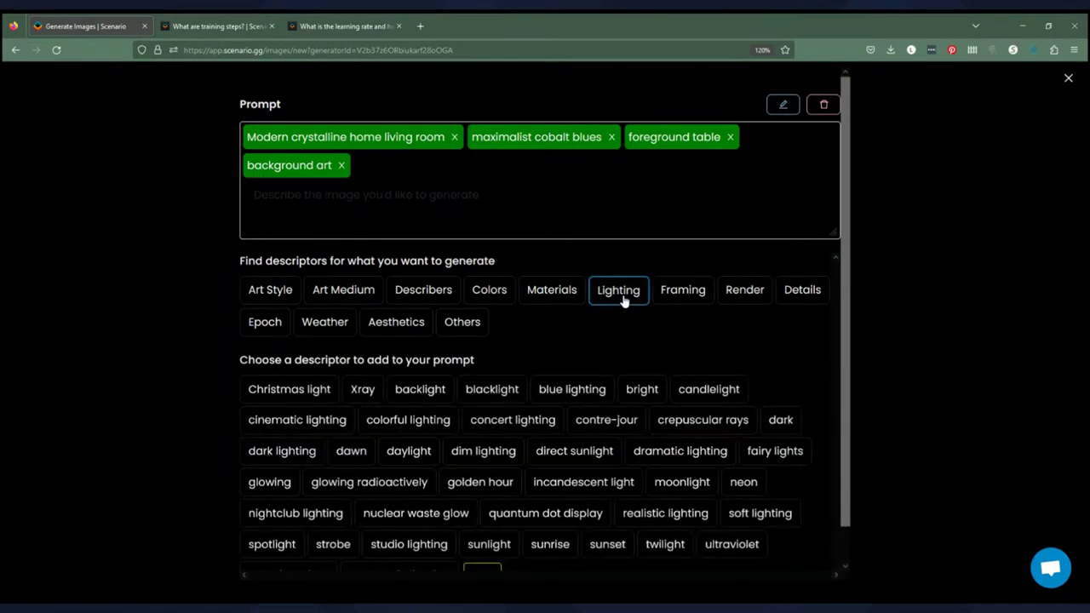
pyautogui.scroll(-1, 847, 298)
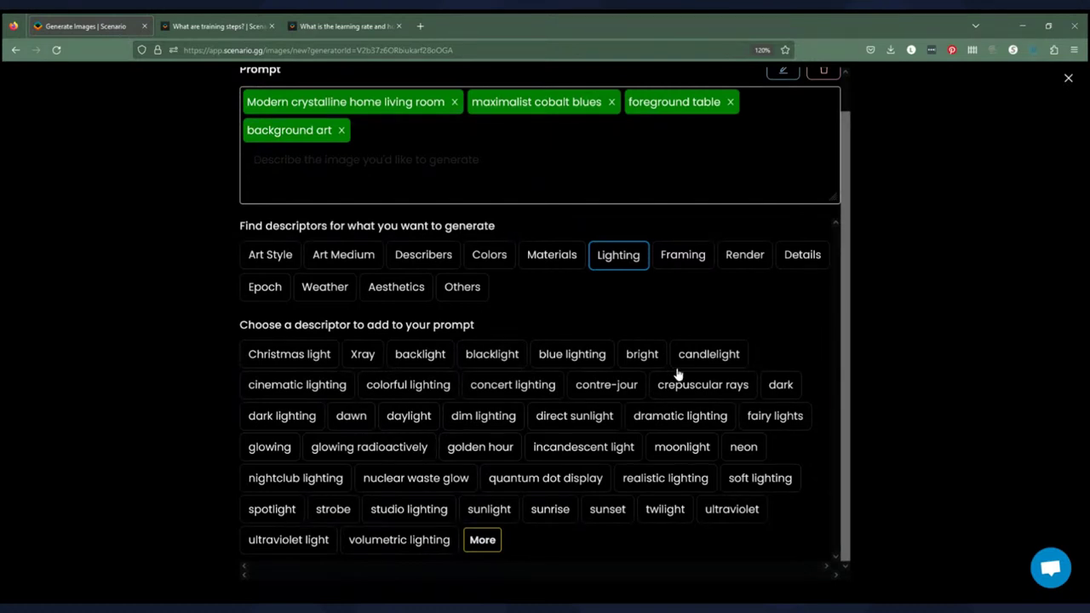
pyautogui.click(701, 387)
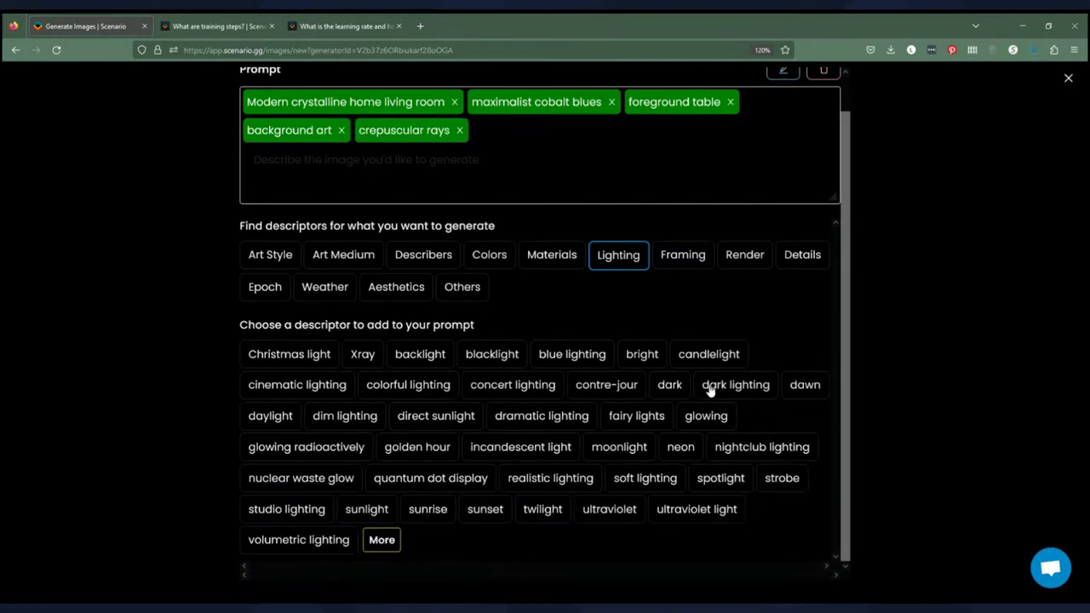
pyautogui.click(1069, 79)
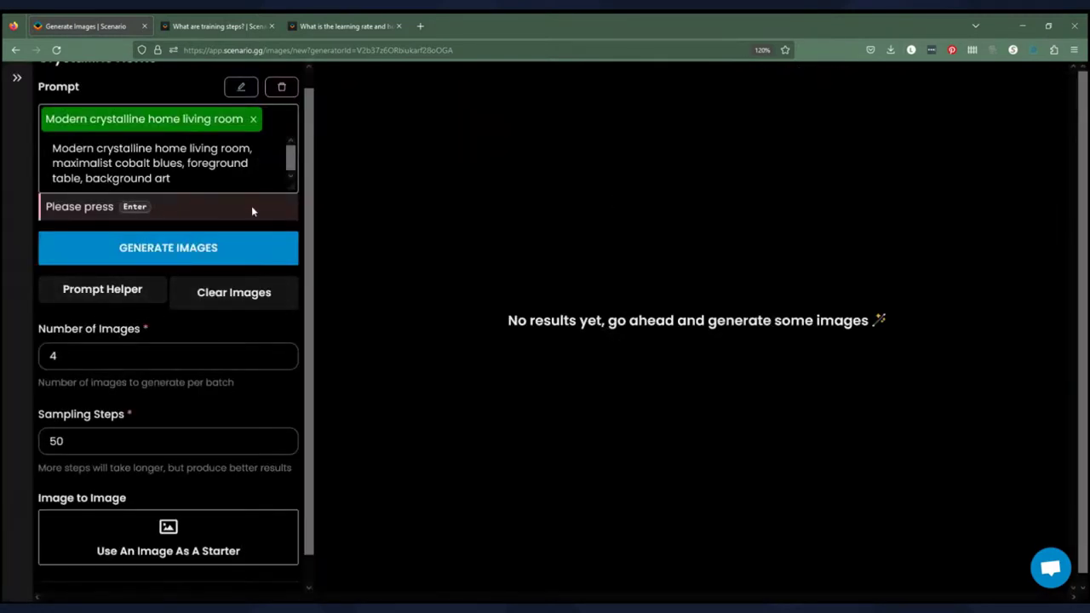
# - Append "8K HD" after "background art" in the prompt and generate the living room images
pyautogui.scroll(-1, 309, 170)
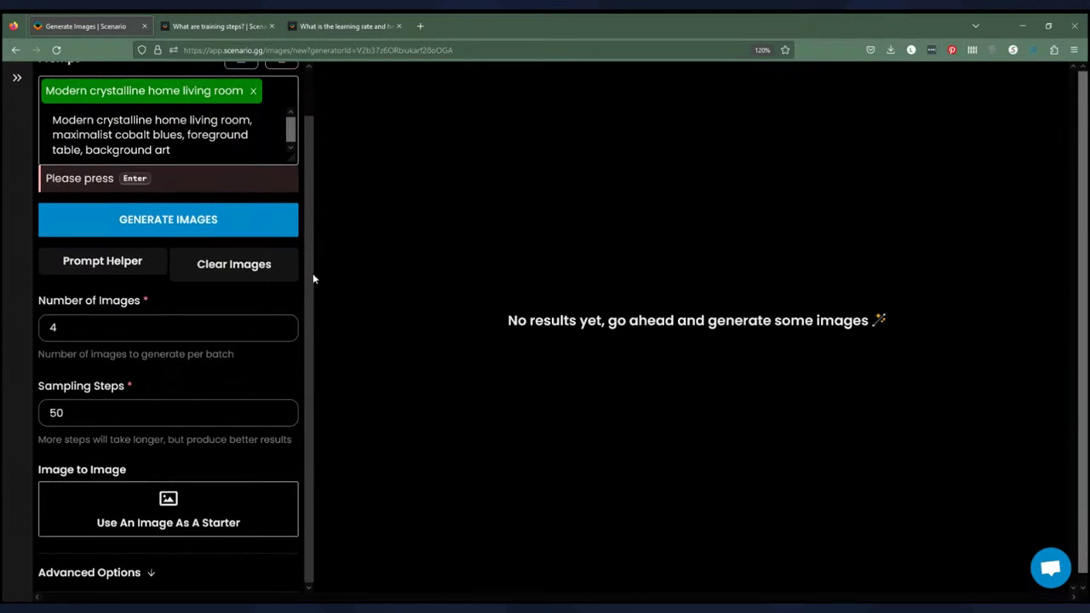
pyautogui.moveTo(57, 323); pyautogui.dragTo(39, 322)
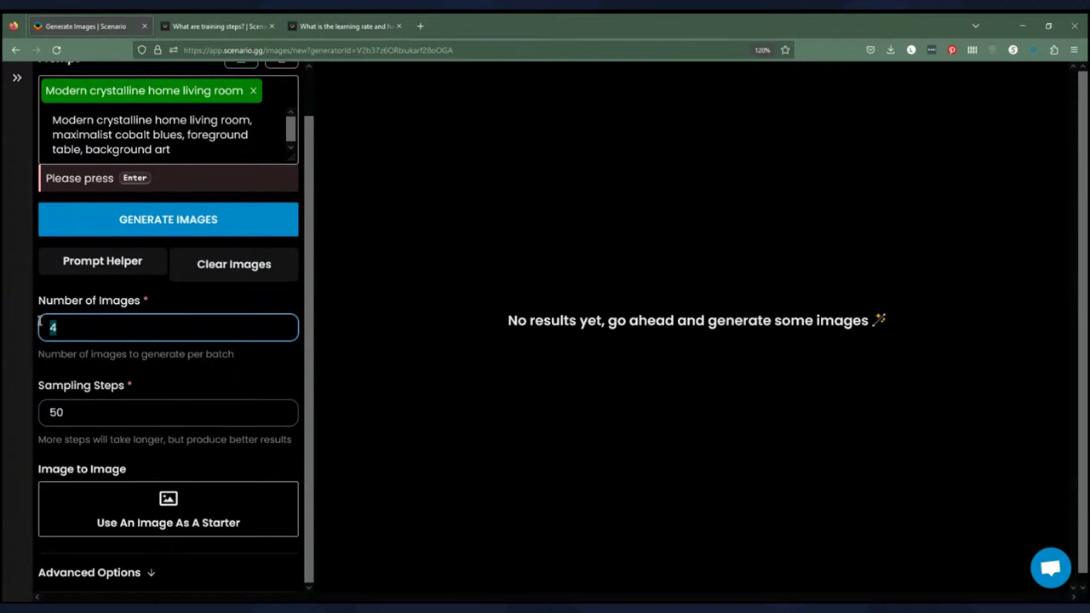
pyautogui.click(180, 149)
pyautogui.write(', ')
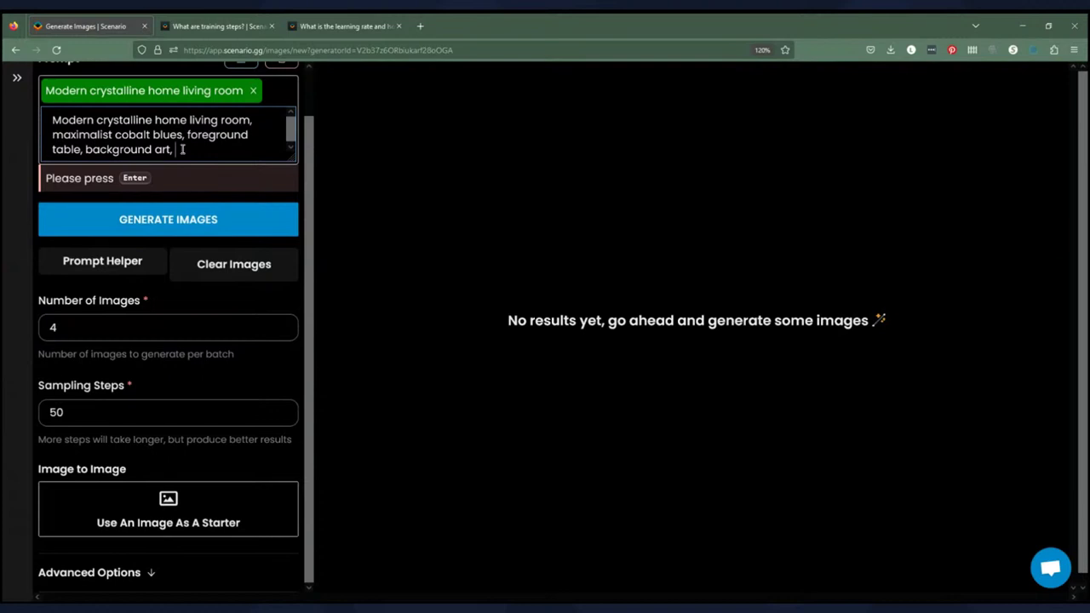
pyautogui.write('8k HD')
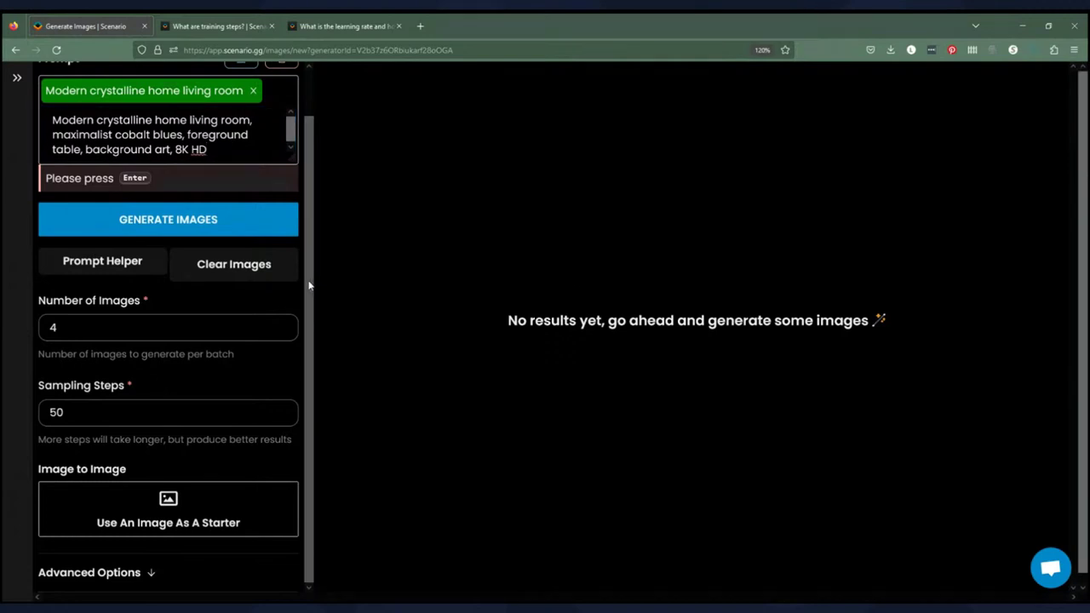
pyautogui.scroll(1, 292, 139)
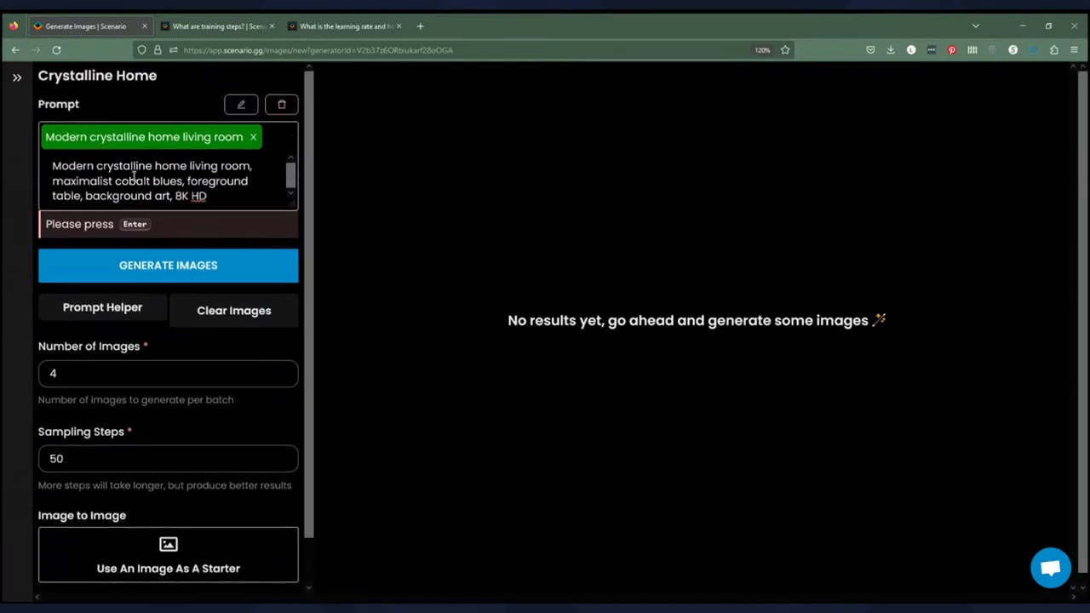
pyautogui.click(172, 278)
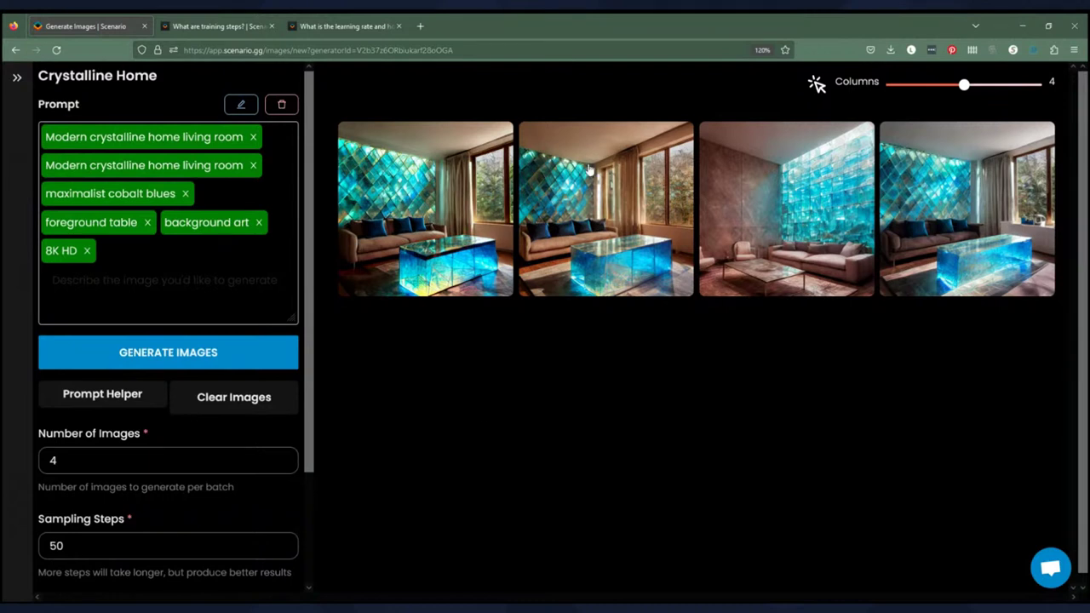
# - Look through the four generated living room images one by one in the enlarged view
pyautogui.click(438, 214)
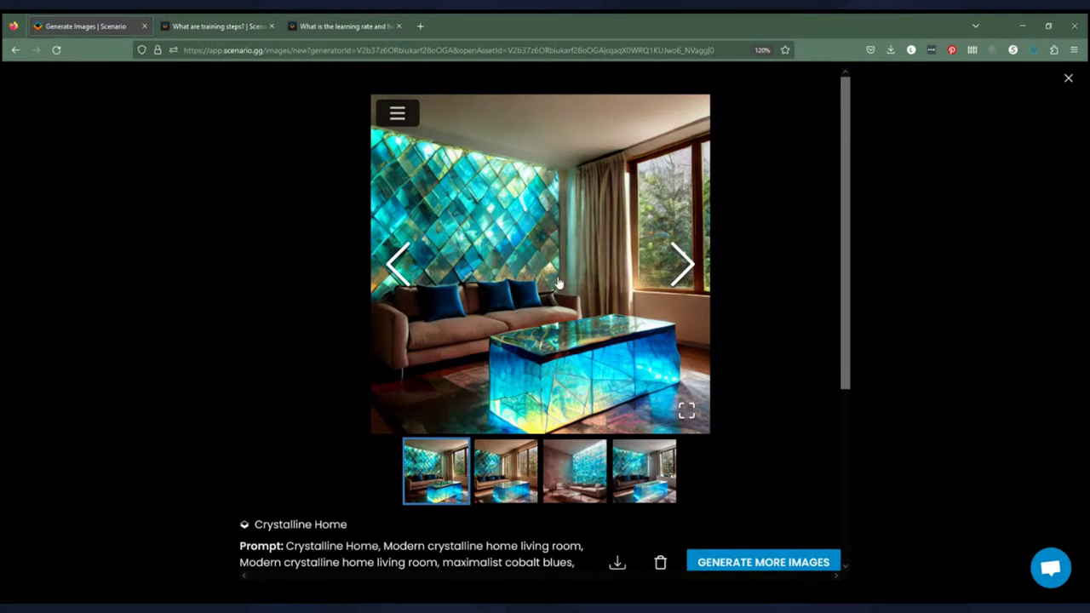
pyautogui.click(690, 266)
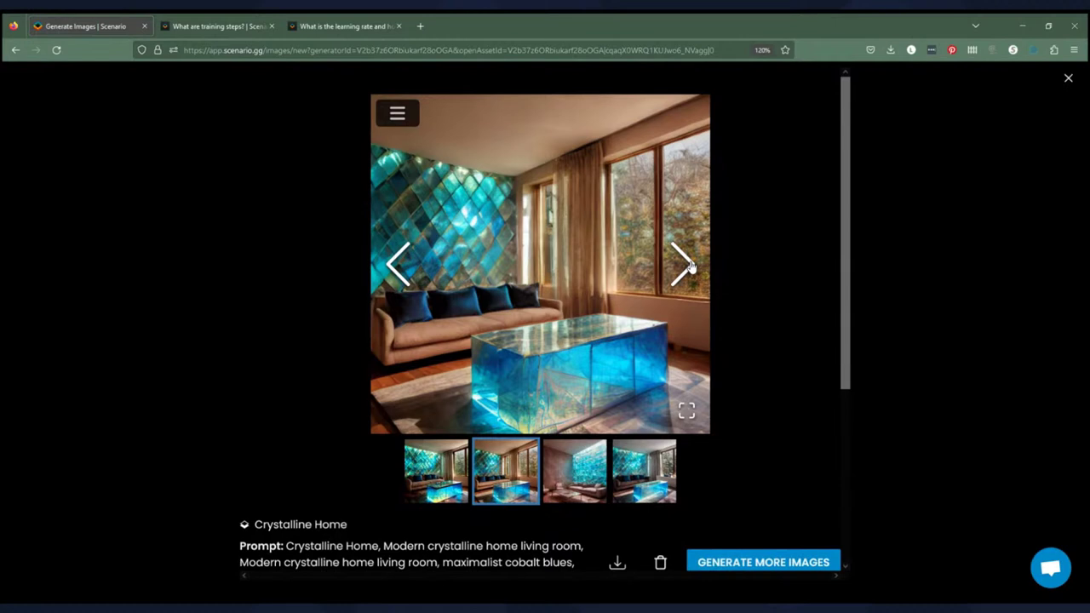
pyautogui.click(690, 268)
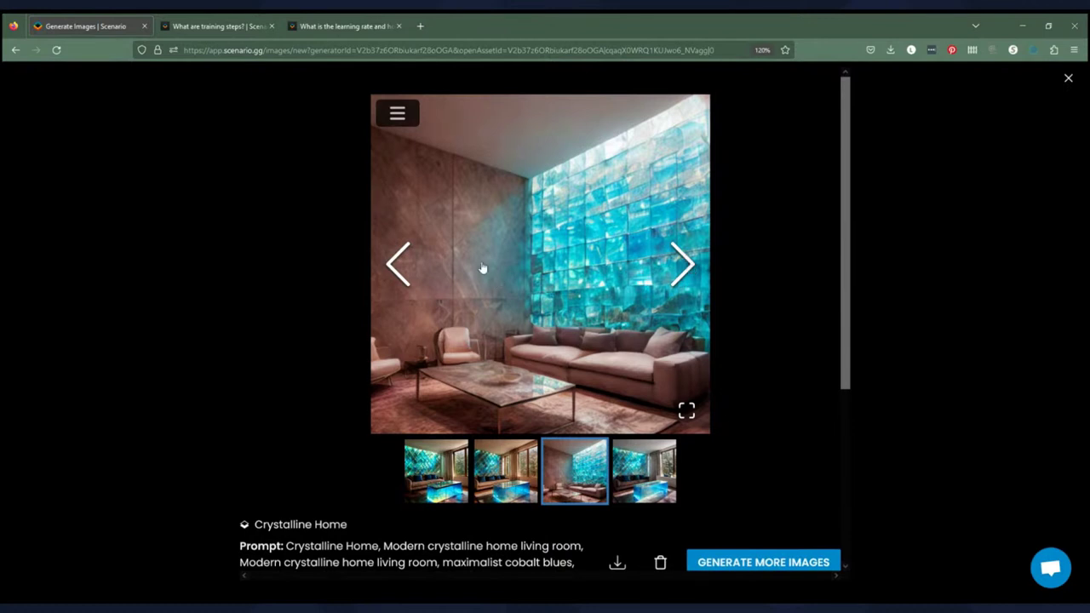
pyautogui.click(681, 279)
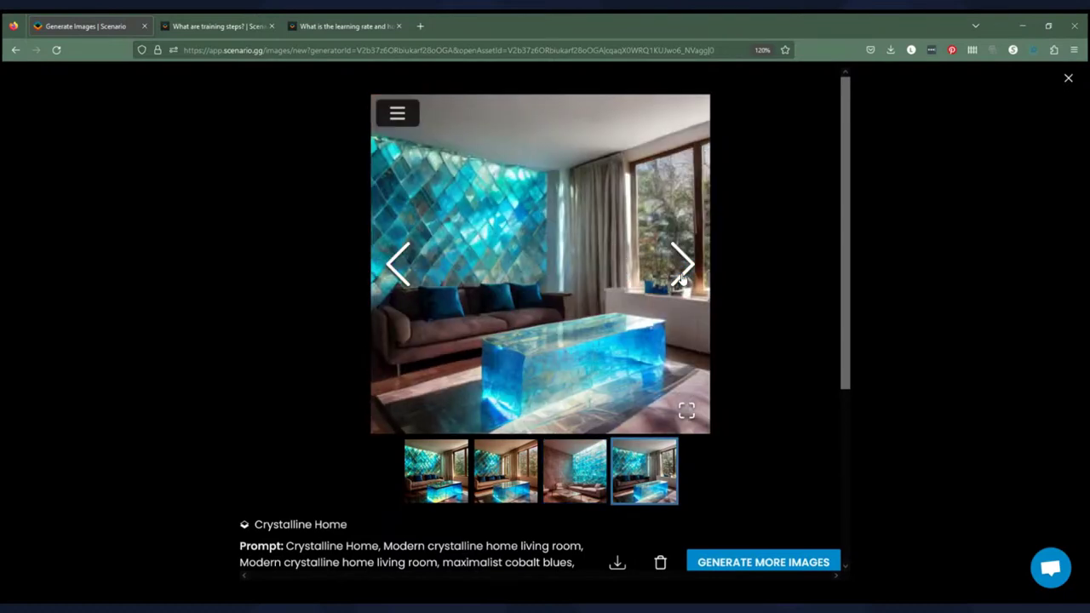
pyautogui.click(1064, 79)
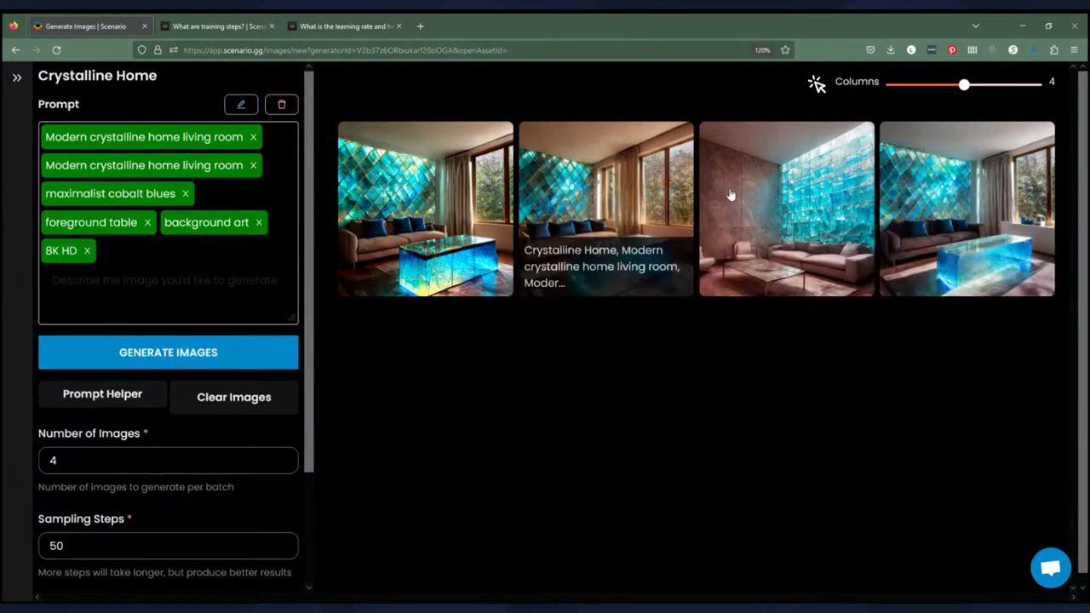
# - Download the third generated image, the living room with the blue crystal block wall and stone coffee table
pyautogui.click(759, 179)
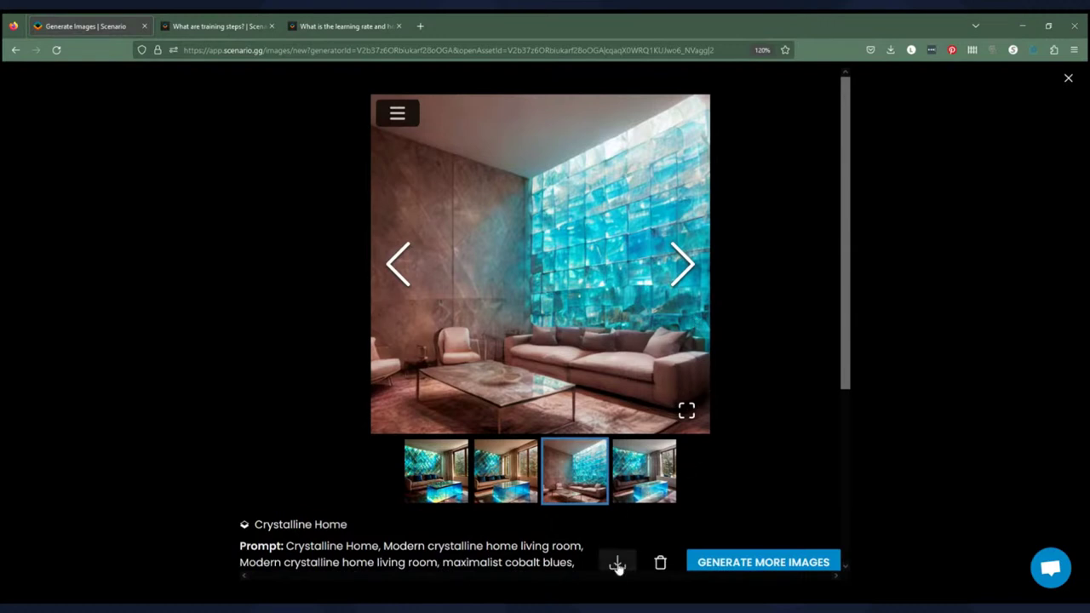
pyautogui.click(618, 563)
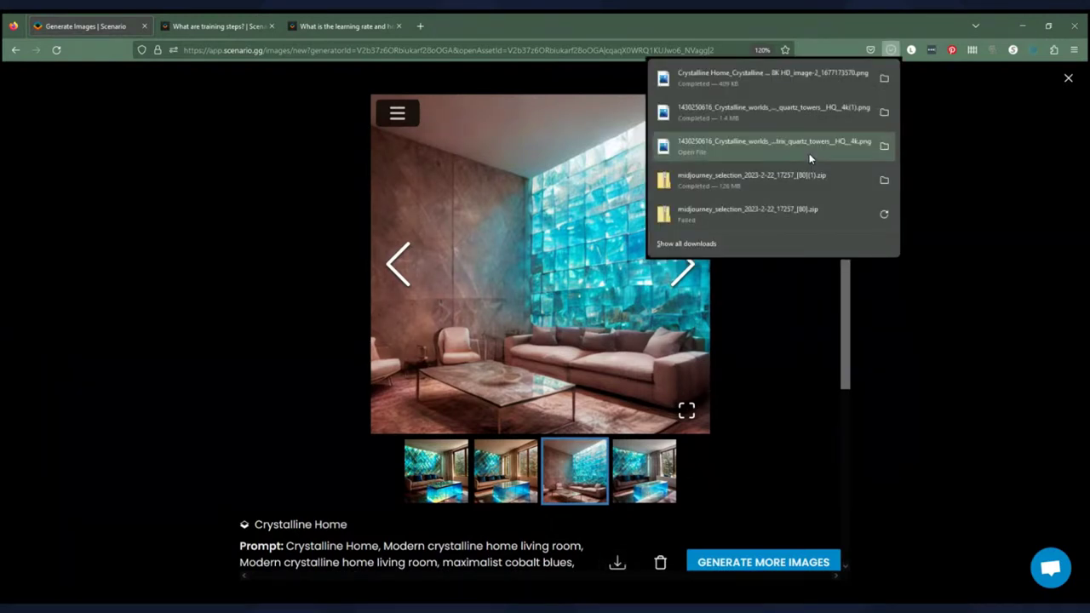
pyautogui.click(883, 328)
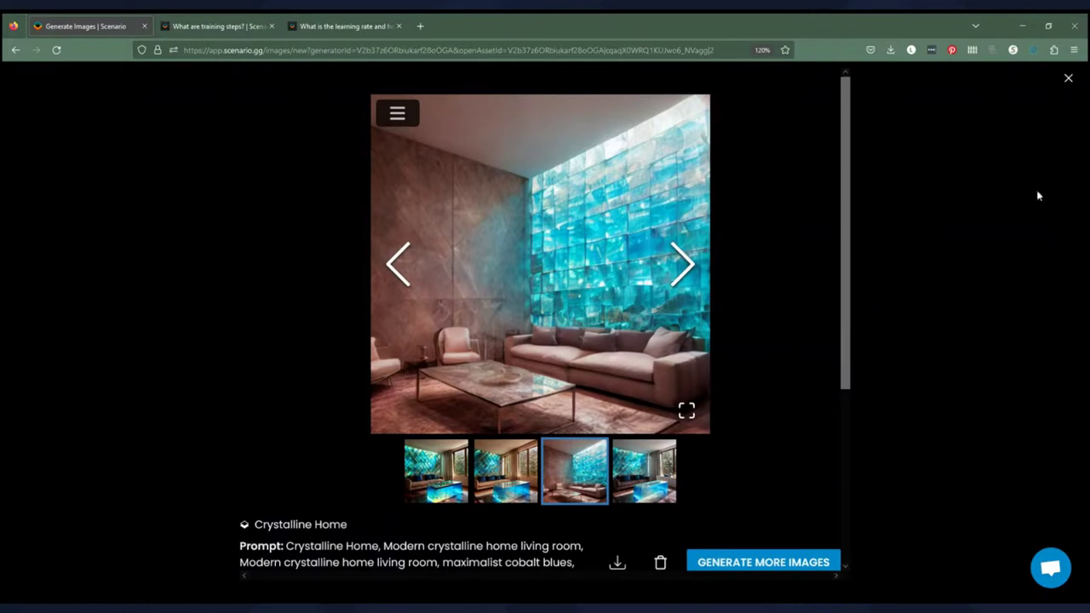
pyautogui.click(1068, 81)
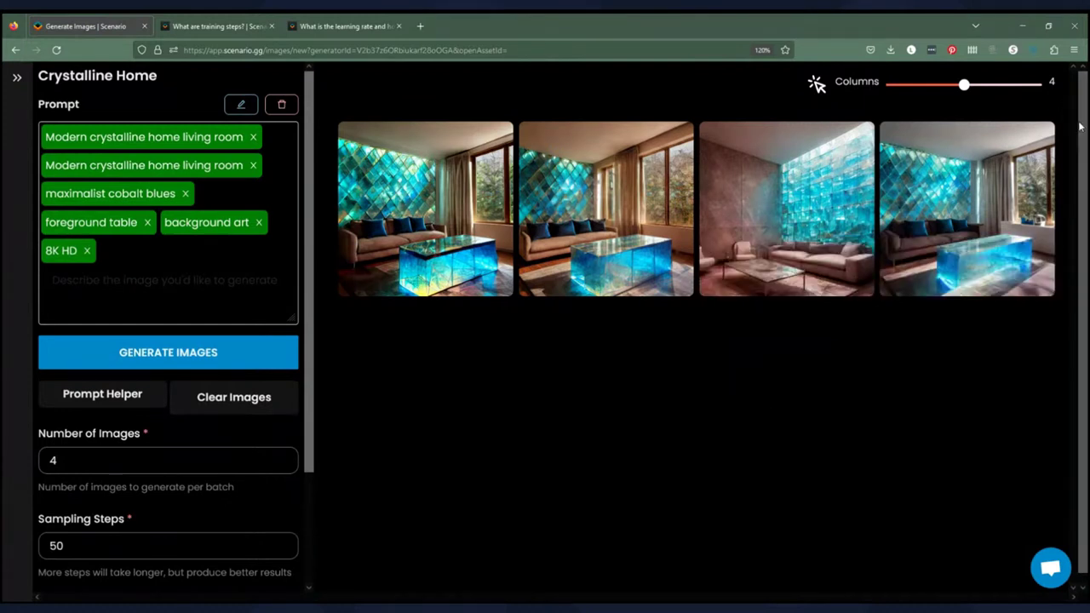
# - Examine the fourth generated living room image enlarged, close it, and expand the collapsed navigation sidebar
pyautogui.click(979, 203)
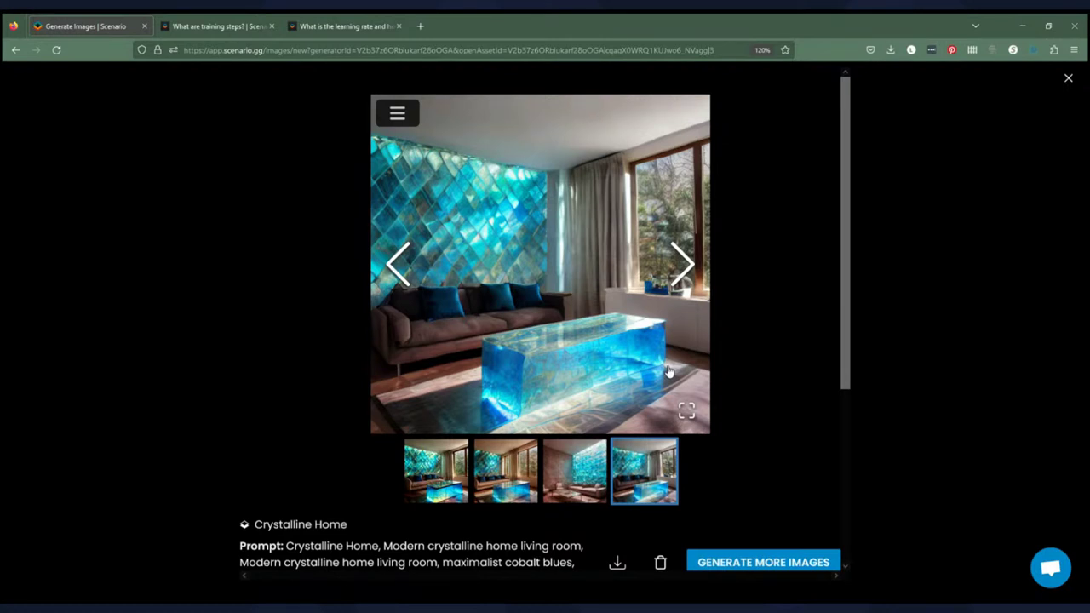
pyautogui.click(1066, 81)
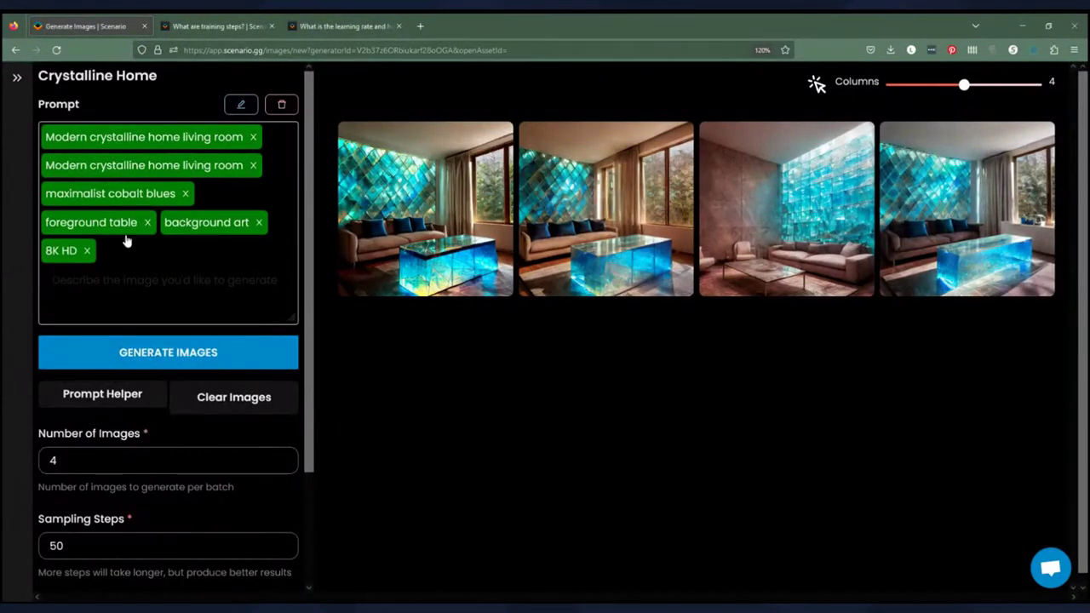
pyautogui.click(17, 78)
pyautogui.click(28, 79)
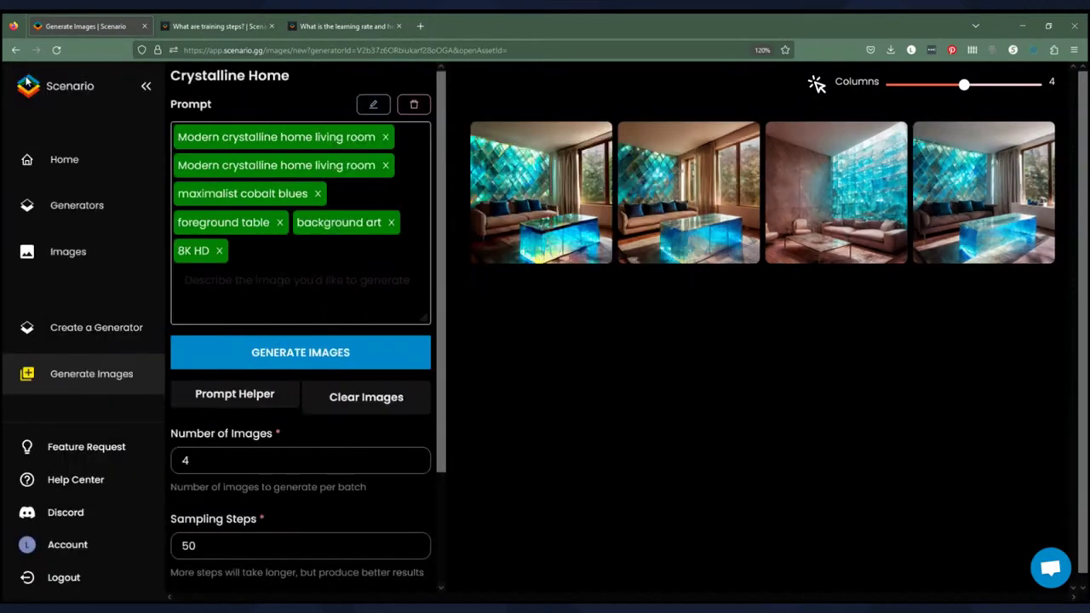
# - Leave the current image session for the home page and open the Cat gems crystal kitties generator
pyautogui.click(68, 161)
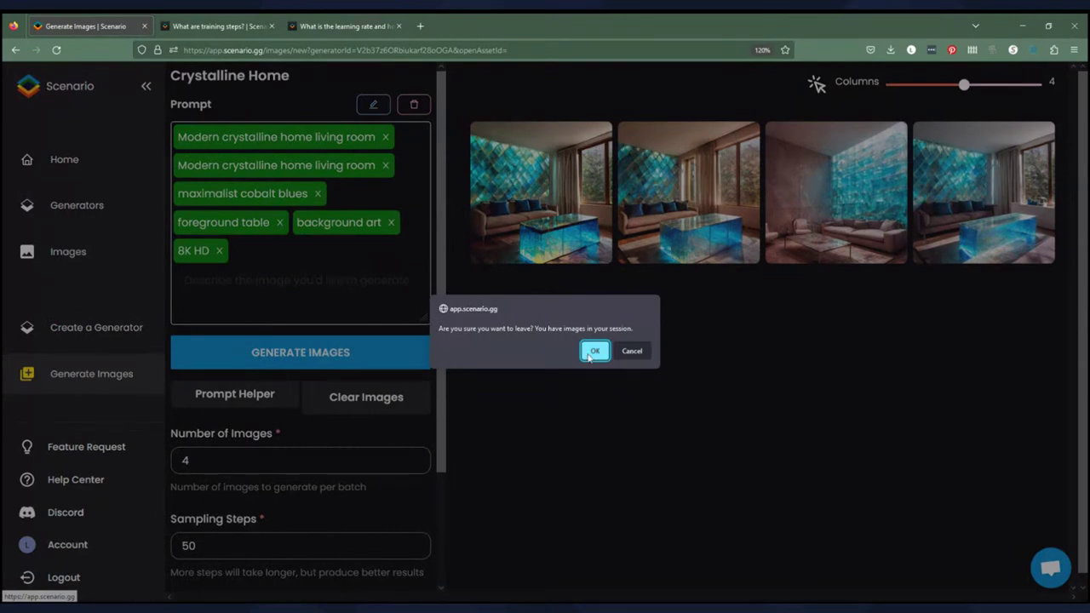
pyautogui.click(595, 352)
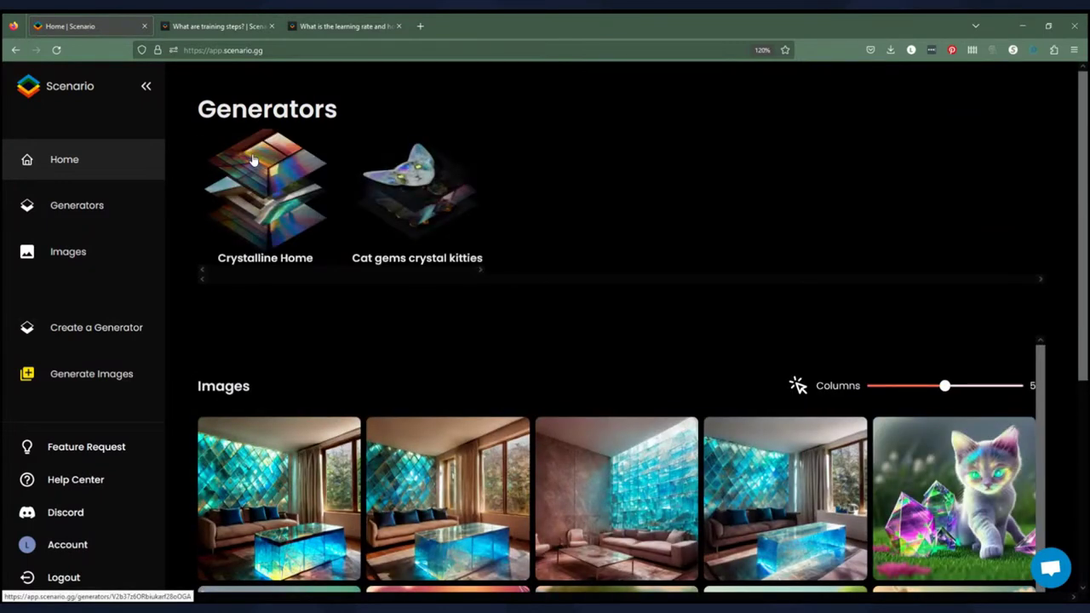
pyautogui.moveTo(1080, 108); pyautogui.dragTo(1087, 79)
pyautogui.click(451, 206)
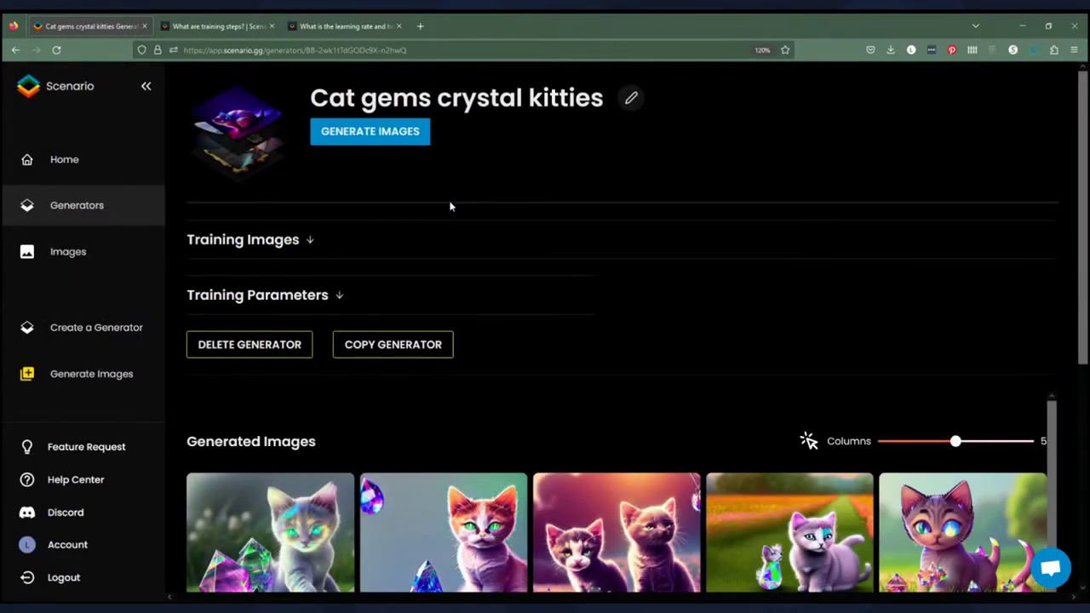
# - Examine the Cat gems crystal kitties generator's training images and training parameters, collapsing each section after viewing
pyautogui.click(304, 241)
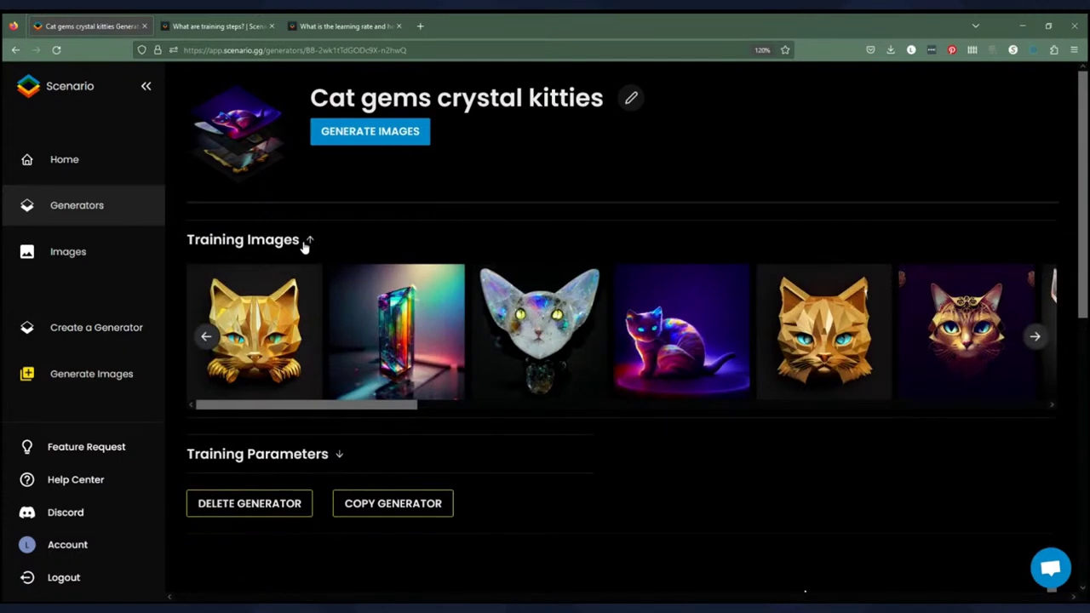
pyautogui.click(305, 242)
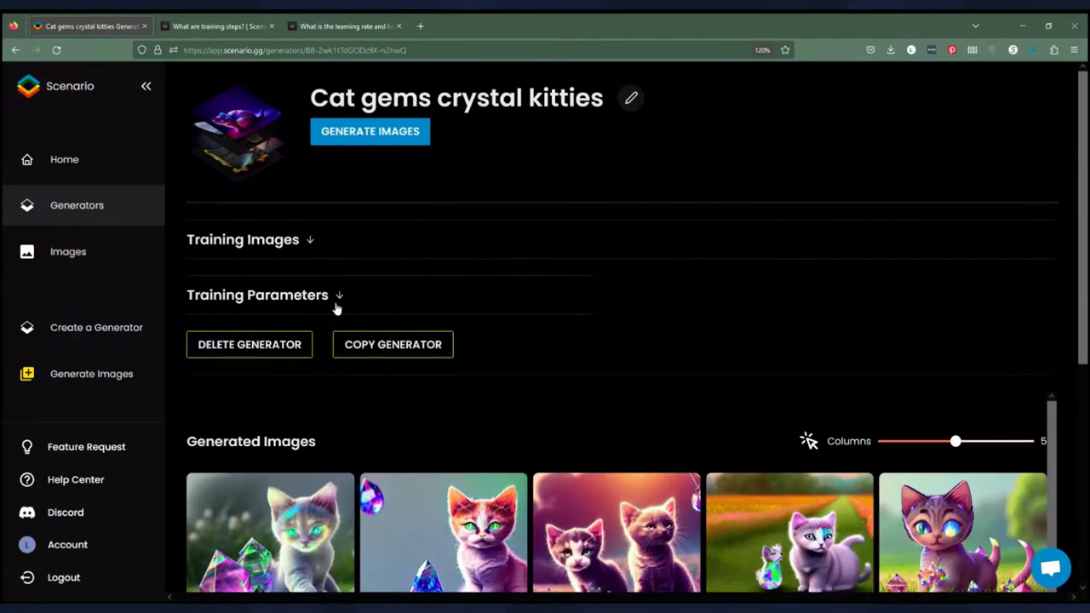
pyautogui.click(327, 304)
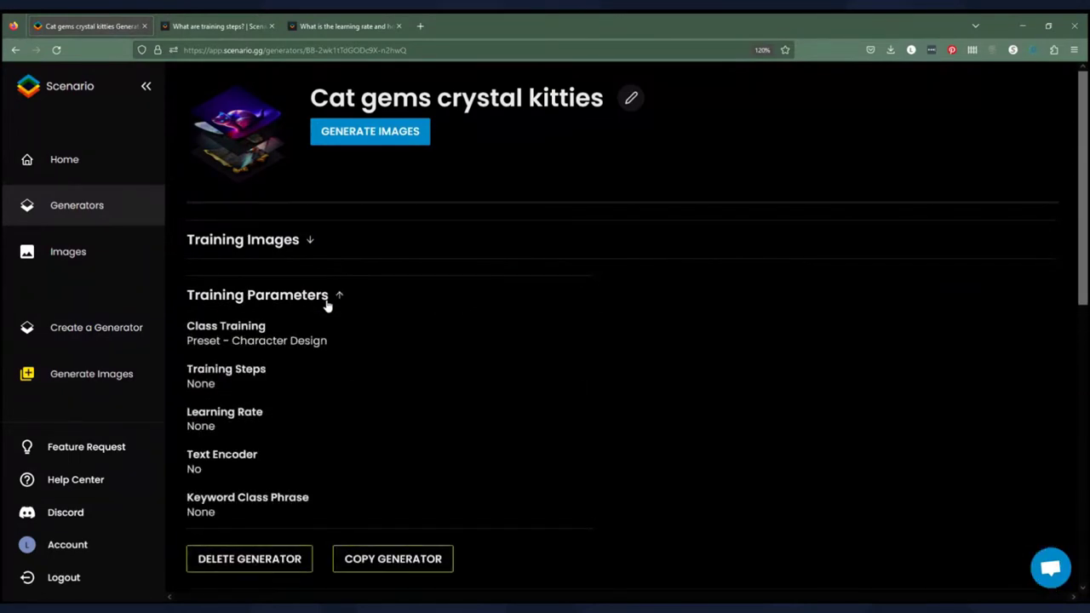
pyautogui.click(327, 304)
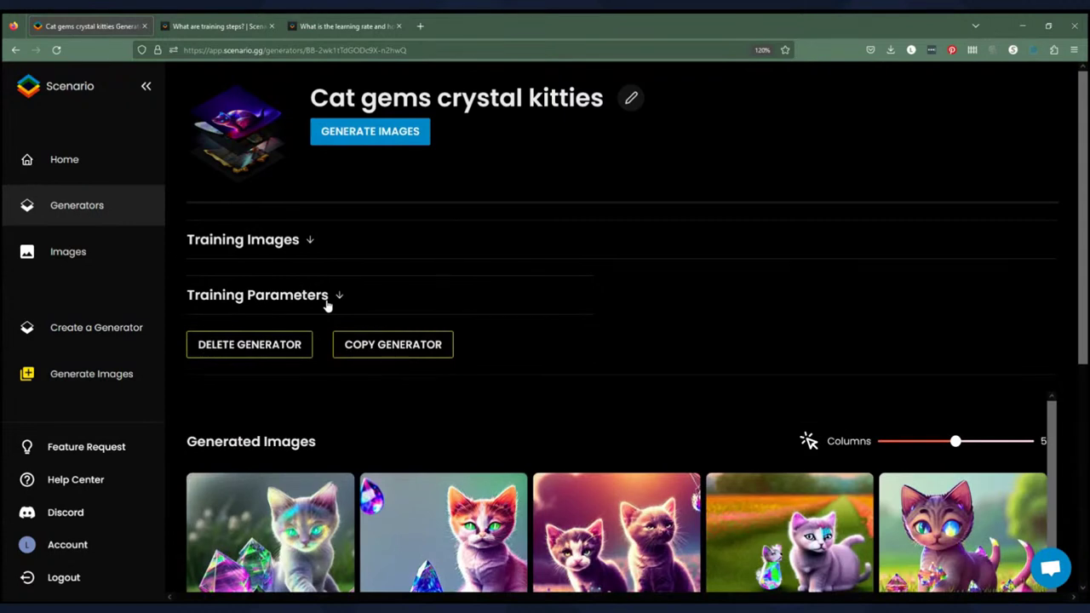
# - Start image generation with the Cat gems crystal kitties generator and enter the prompt "Kitten playing with a string"
pyautogui.click(345, 141)
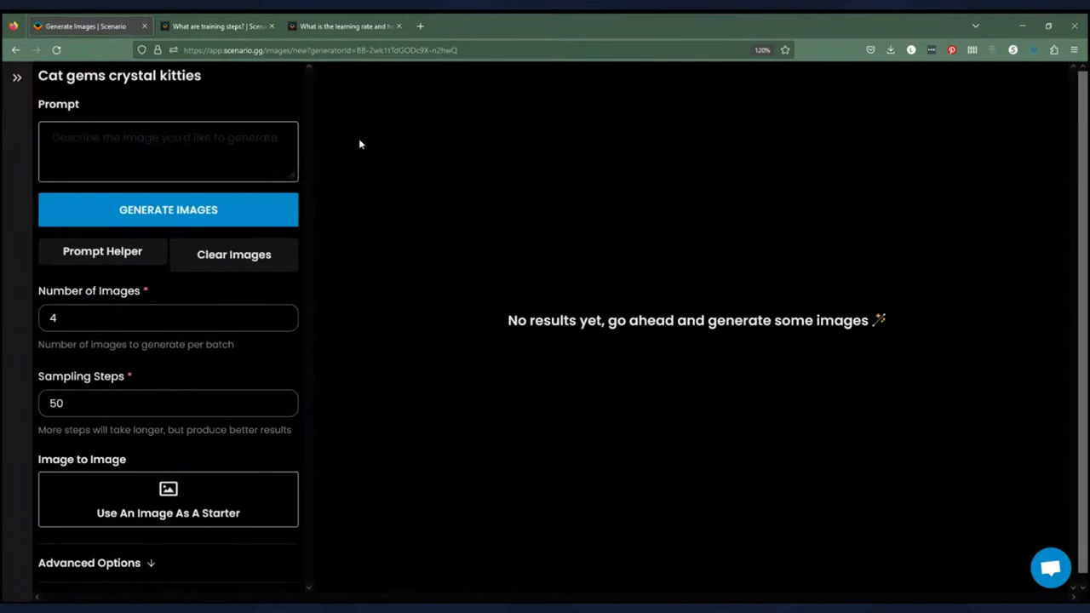
pyautogui.click(158, 141)
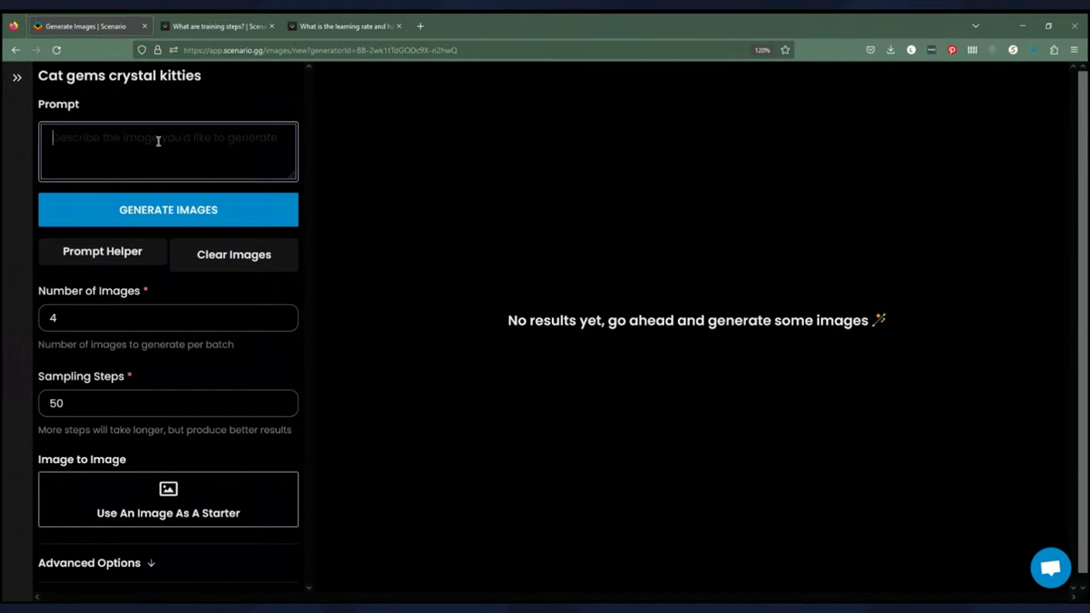
pyautogui.write('Kitten playi')
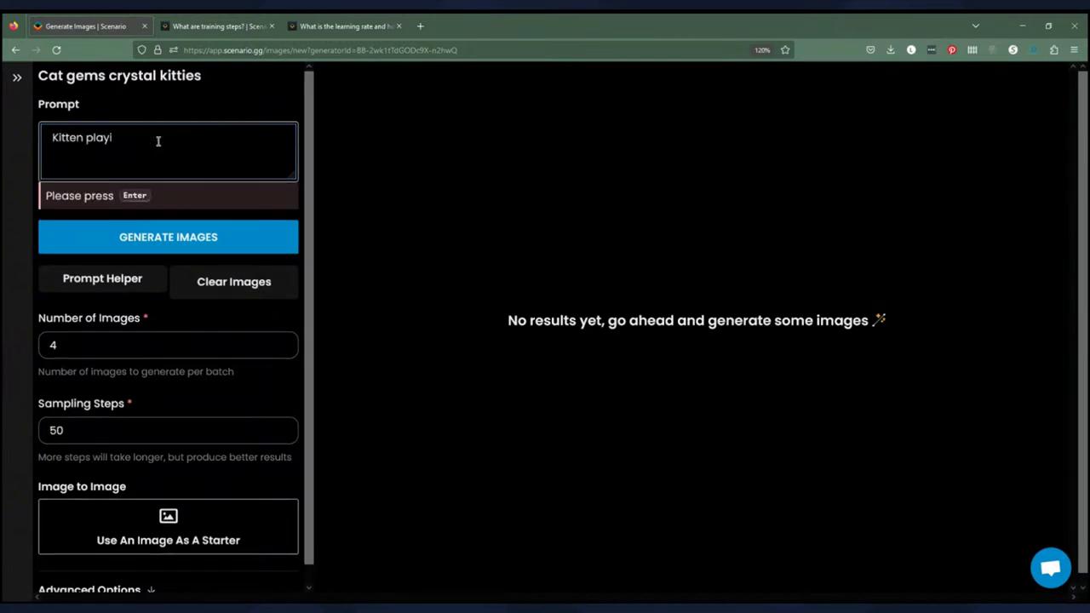
pyautogui.write('ng with a string')
# - Replace the word "playing" in the prompt with "clowing"
pyautogui.doubleClick(101, 138)
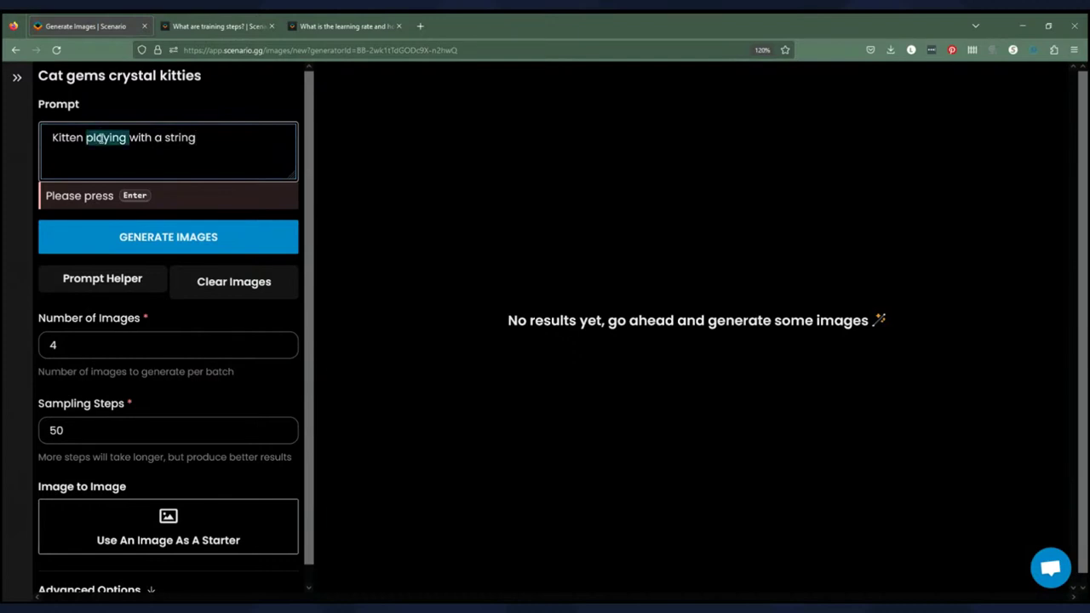
pyautogui.write('clawing')
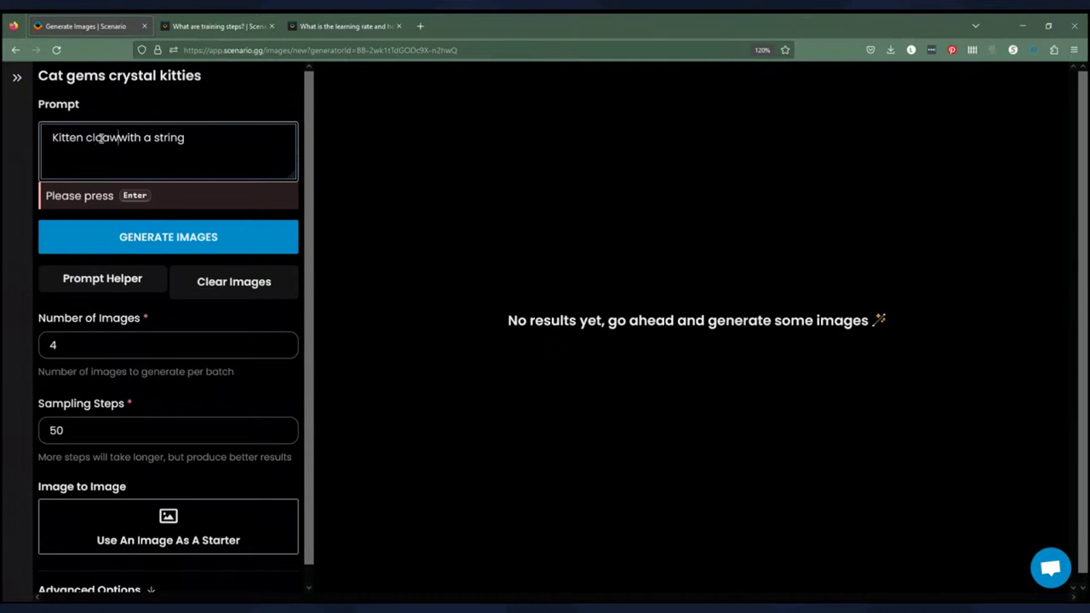
pyautogui.press('BackSpace')
pyautogui.press('BackSpace')
pyautogui.press('BackSpace')
pyautogui.press('BackSpace')
pyautogui.press('BackSpace')
pyautogui.write('owing')
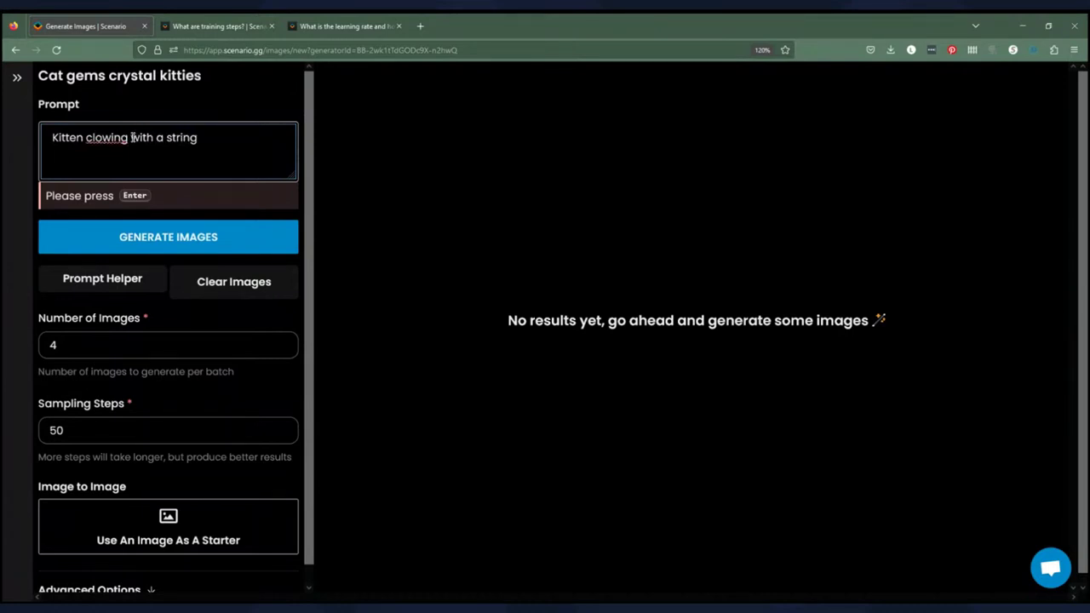
# - Remove "with a" from the prompt and append ", ball, living room background dark night" after "string"
pyautogui.moveTo(131, 141); pyautogui.dragTo(167, 143)
pyautogui.press('BackSpace')
pyautogui.click(167, 138)
pyautogui.write(', ball, liv')
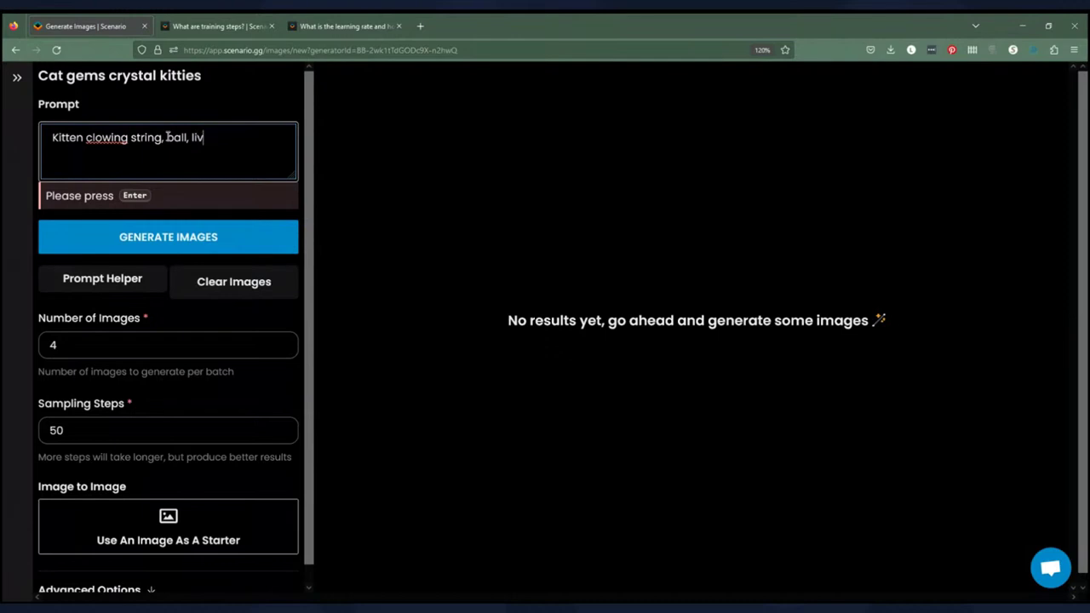
pyautogui.write('ing room background dark')
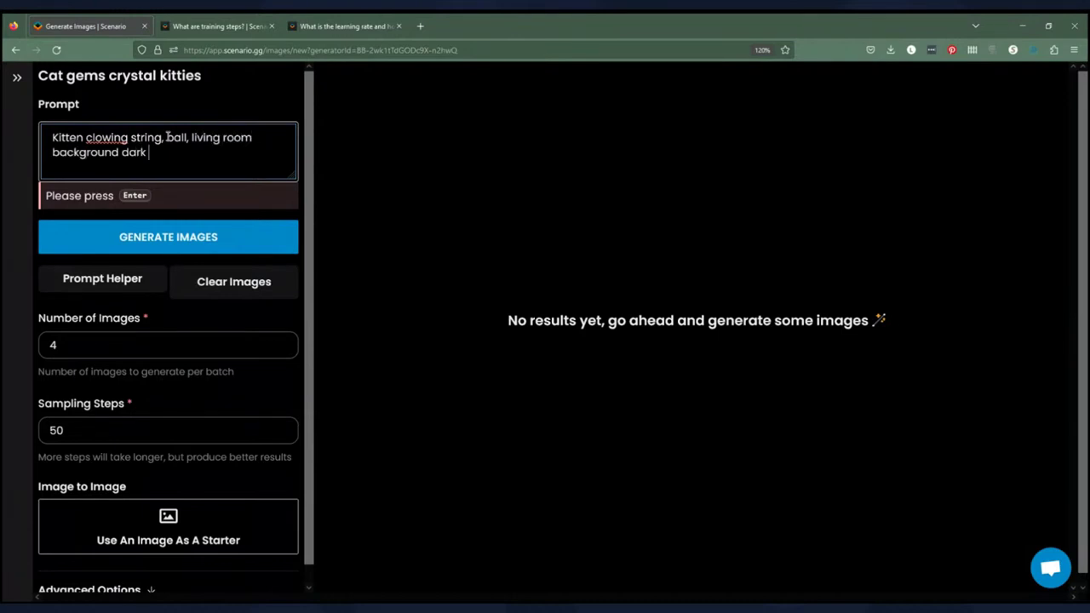
pyautogui.write(' night')
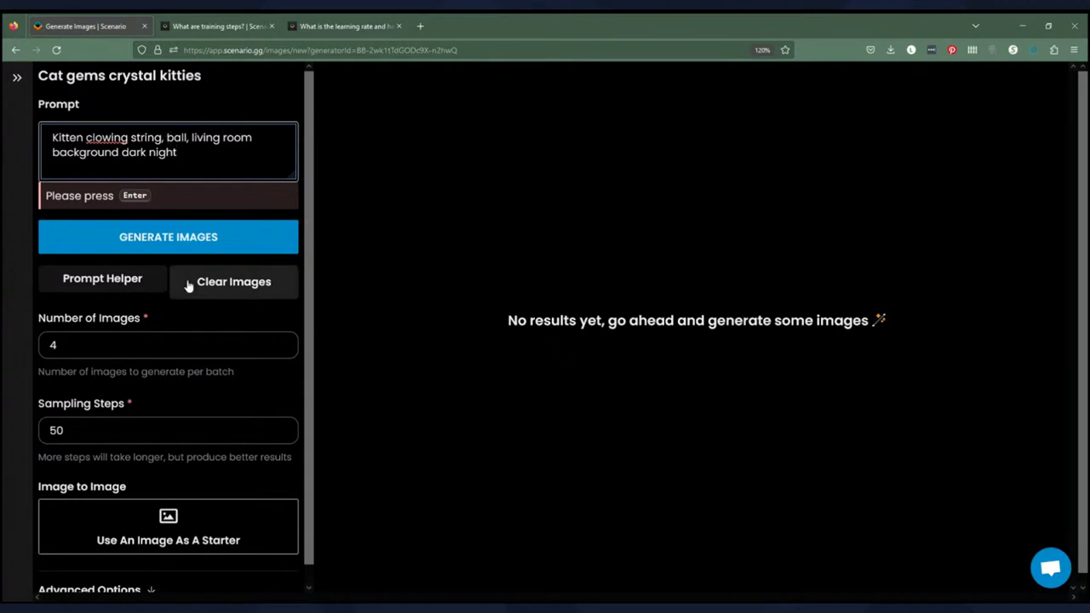
# - Set the number of images to 2 and generate the kitten images
pyautogui.click(60, 339)
pyautogui.press('BackSpace')
pyautogui.write('2')
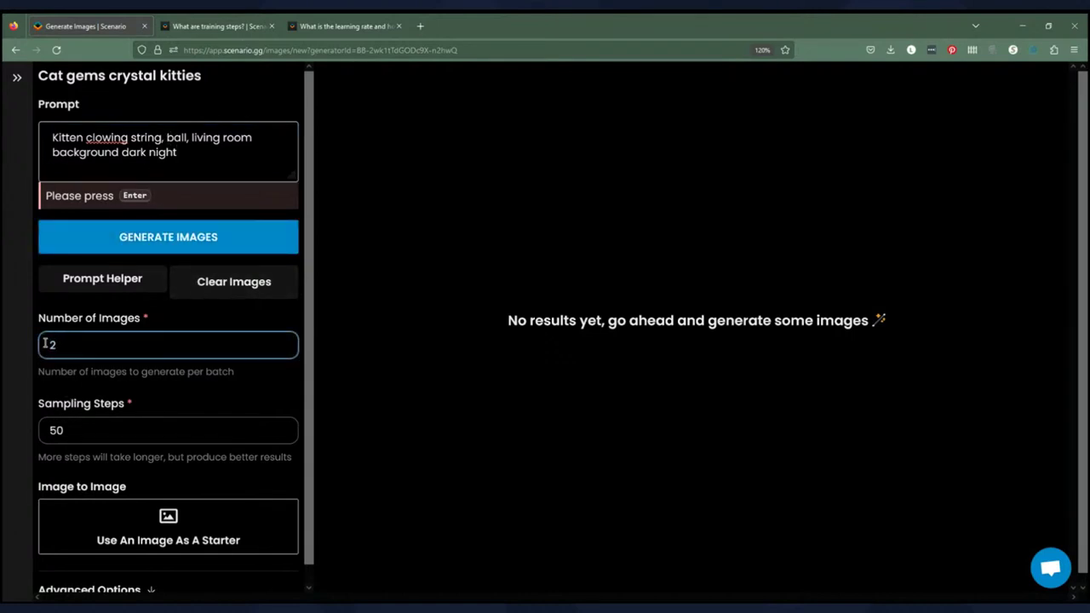
pyautogui.click(142, 238)
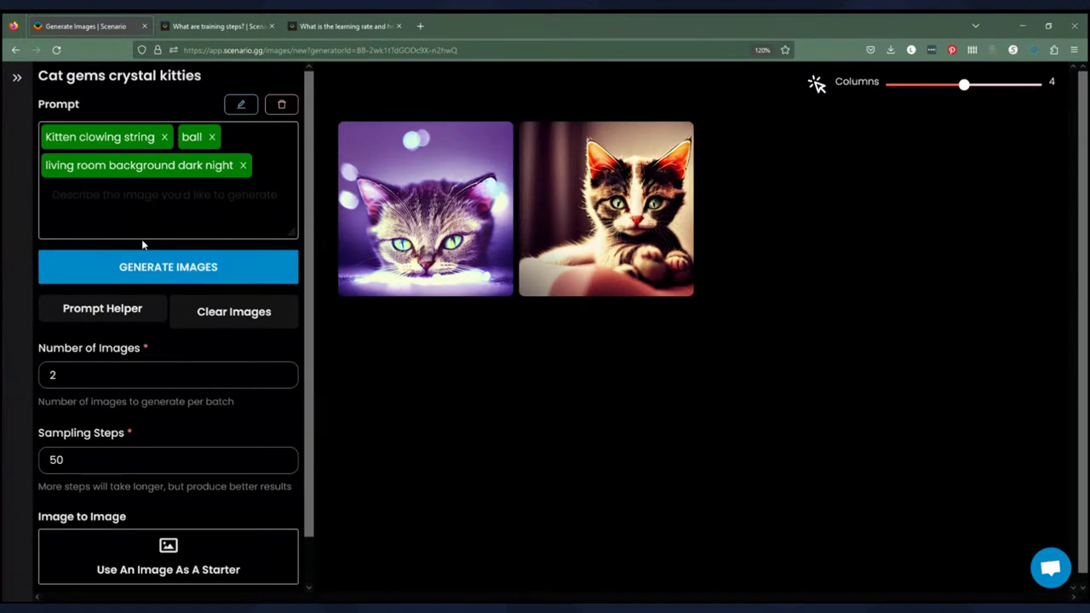
# - Examine the second generated kitten image enlarged, close it, and expand the collapsed navigation sidebar
pyautogui.click(593, 242)
pyautogui.click(593, 241)
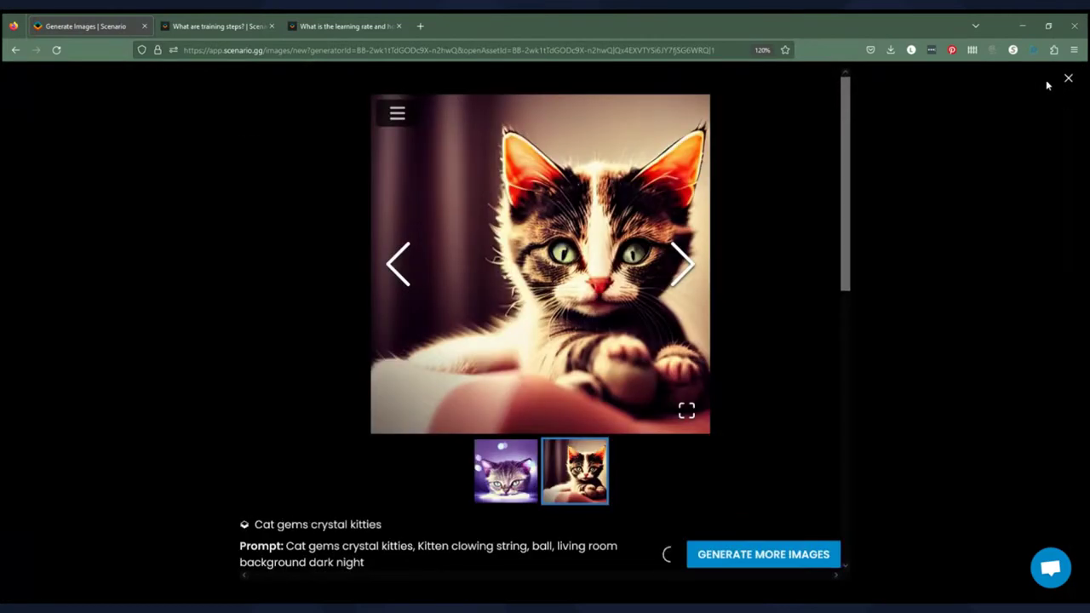
pyautogui.click(1067, 79)
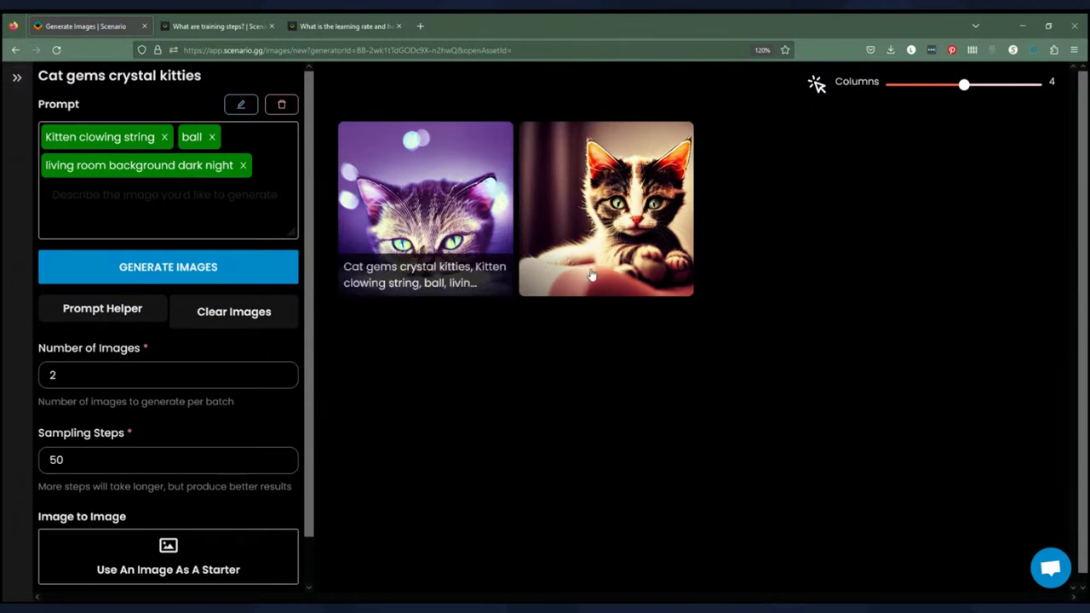
pyautogui.click(14, 77)
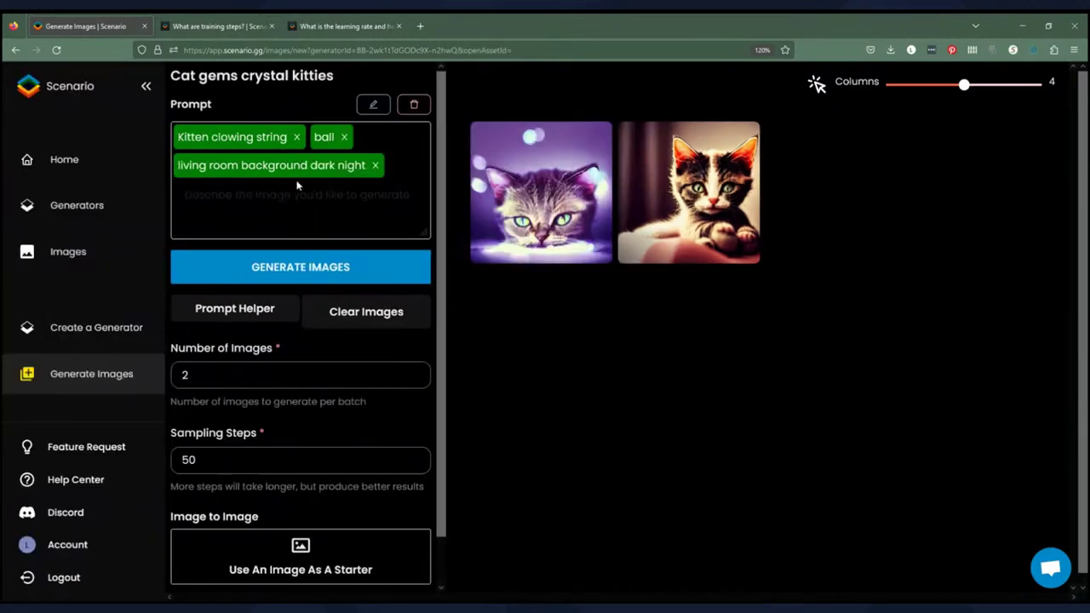